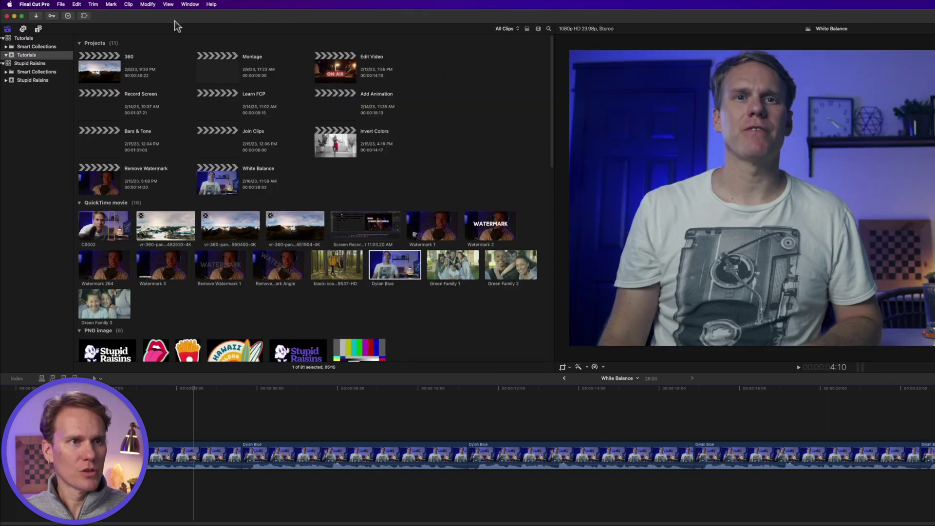
Switch the window layout to the Color & Effects workspace
left_click(190, 4)
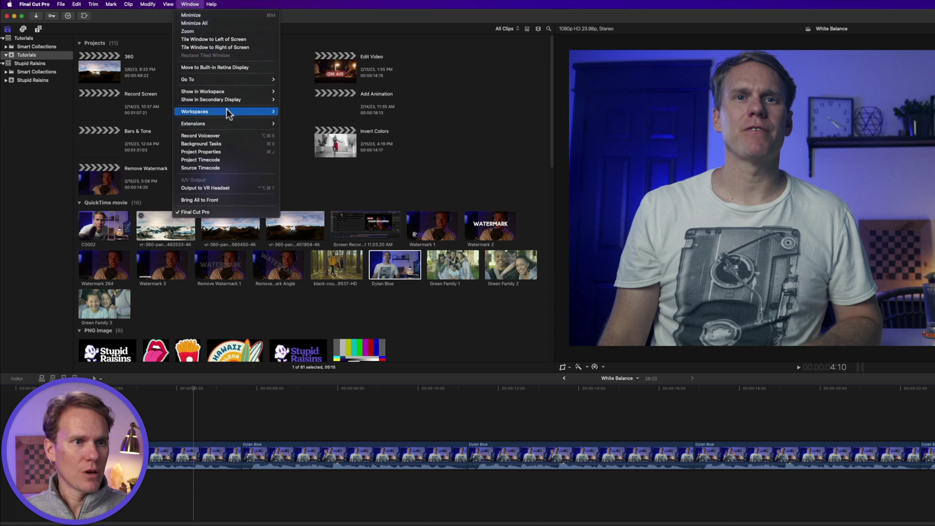
mouse_move(264, 111)
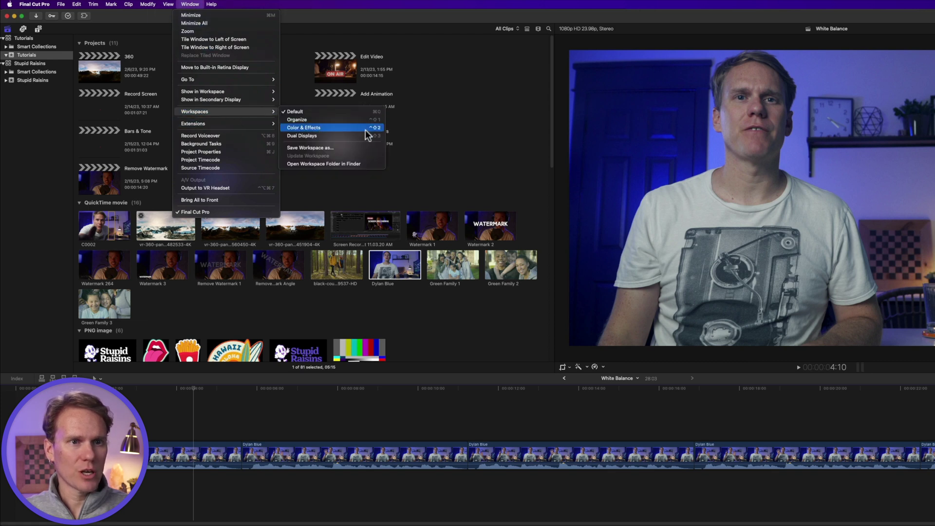
key("ctrl+shift+2")
left_click(502, 134)
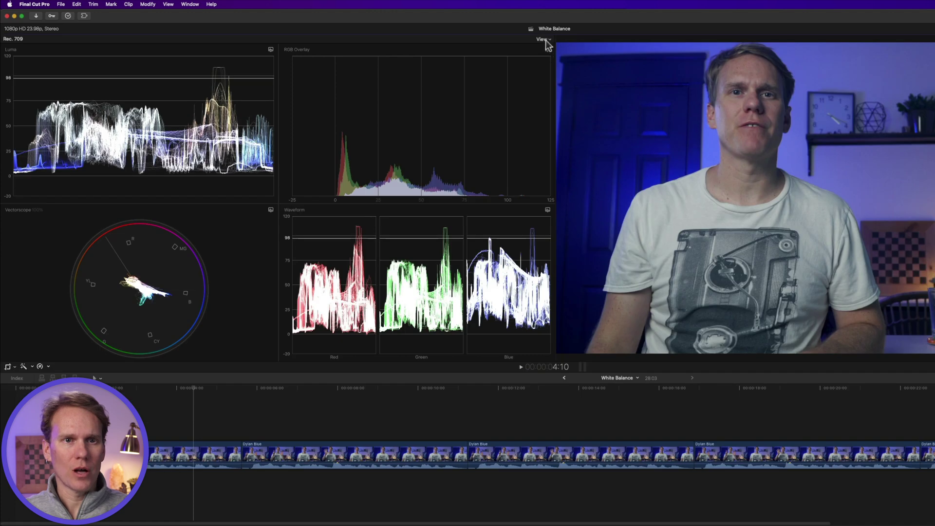
Lay out the video scopes as two side by side and set the waveform scope's channels to RGB Parade
left_click(547, 41)
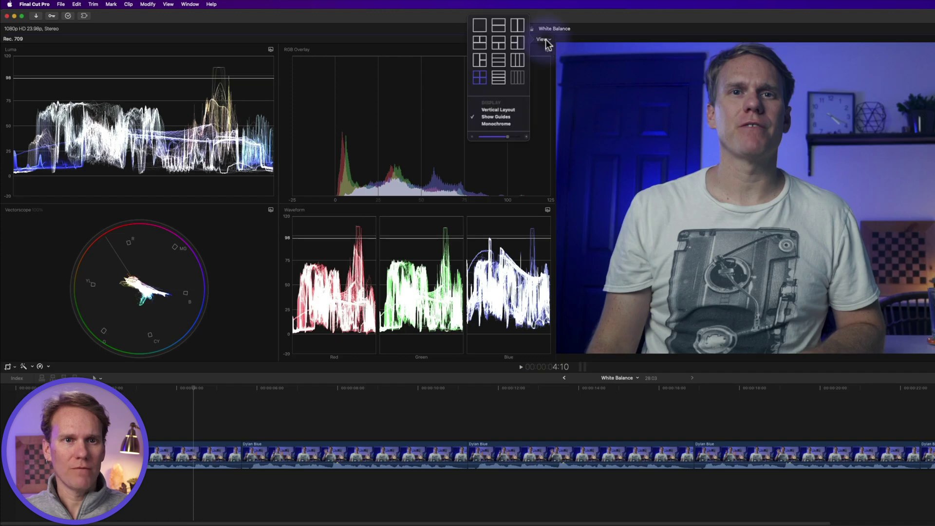
left_click(519, 27)
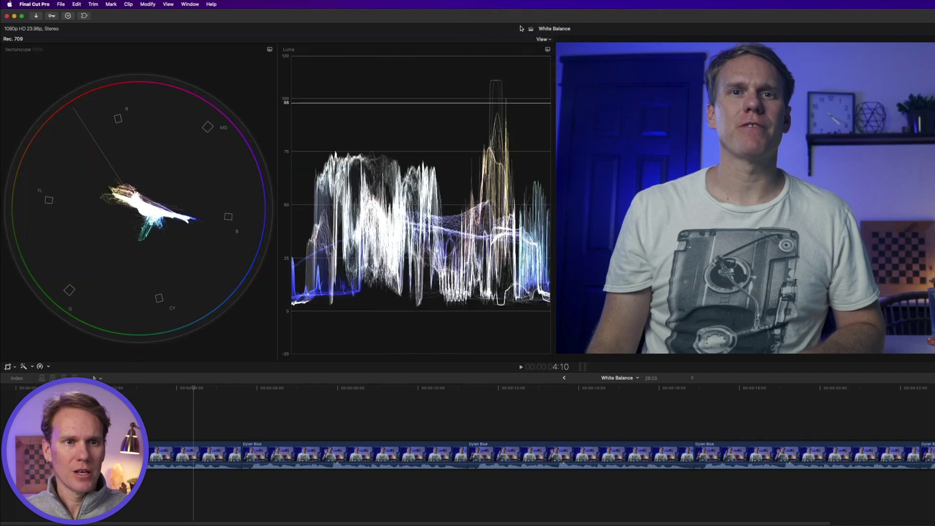
left_click(548, 51)
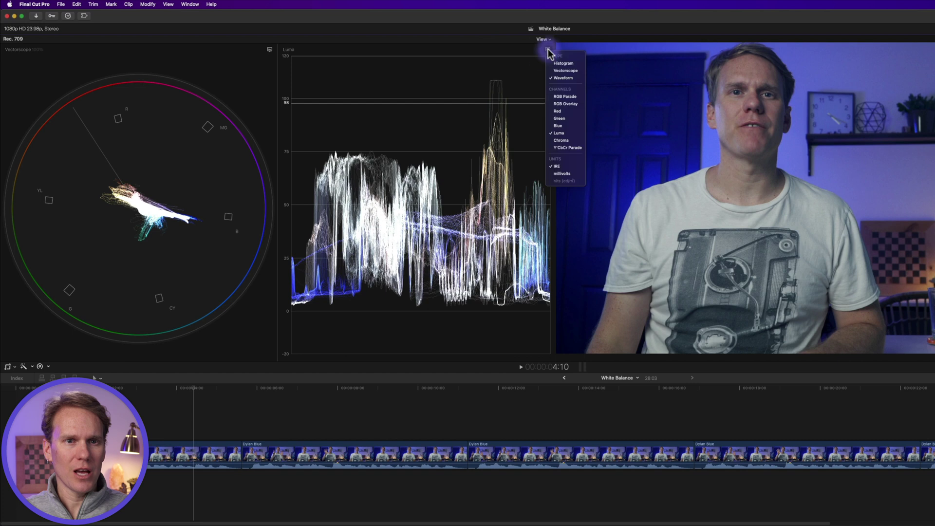
left_click(573, 99)
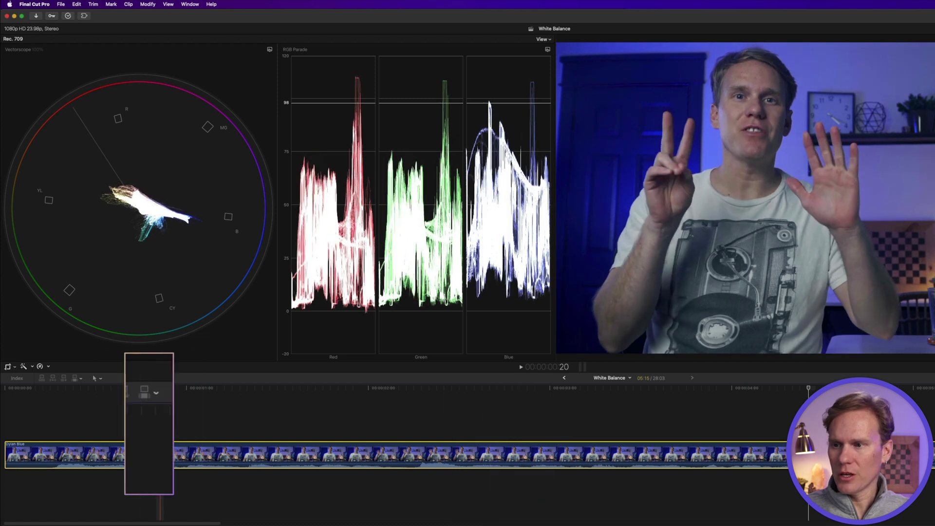
Apply Balance Color to the first timeline clip and show its settings in the Video inspector
left_click(63, 370)
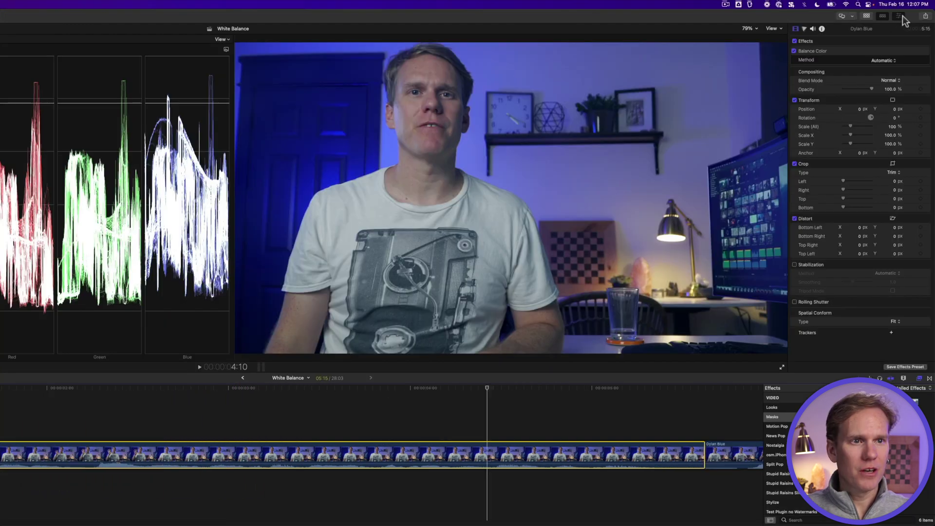
left_click(901, 16)
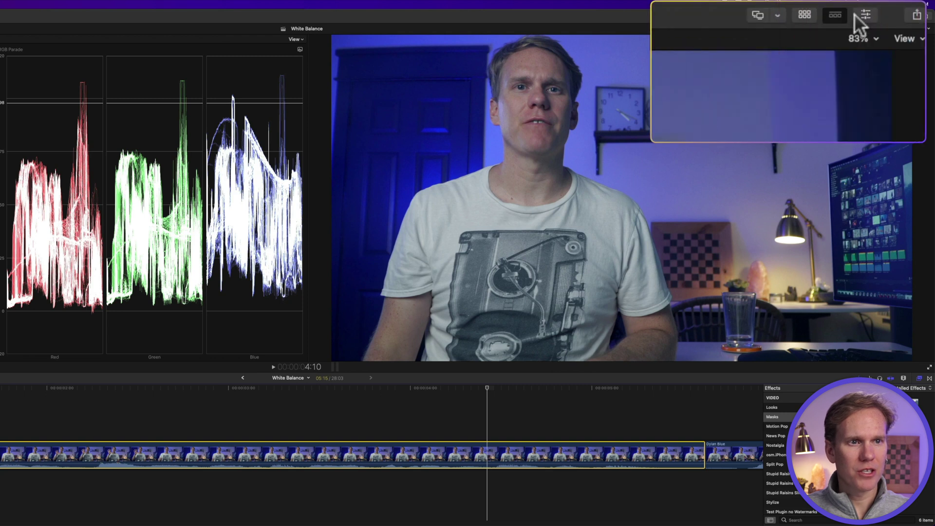
left_click(898, 16)
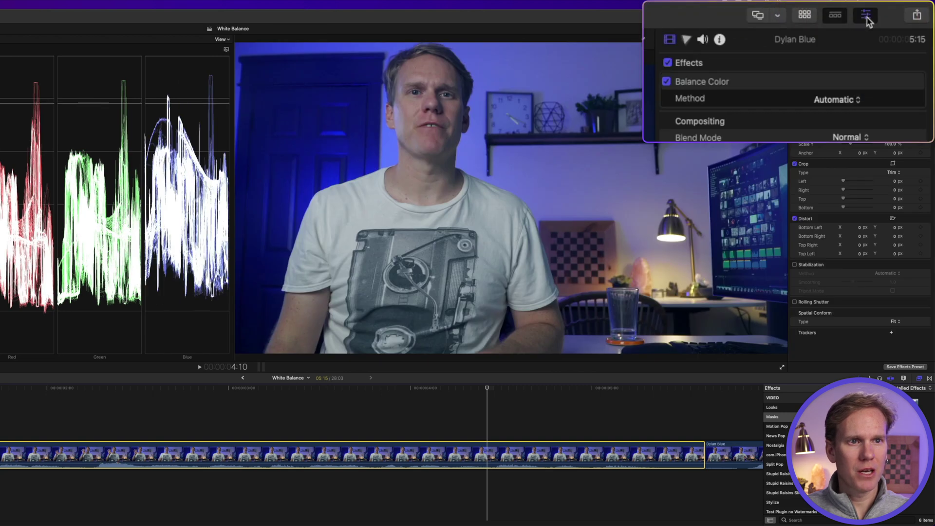
left_click(671, 39)
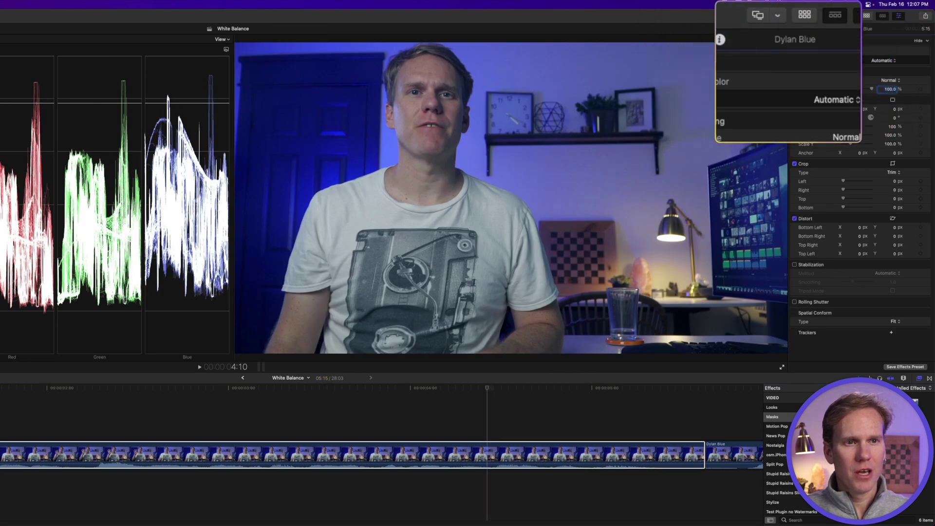
left_click(847, 54)
Set the Balance Color method to White Balance and sample the white shirt near the man's shoulder
left_click(888, 61)
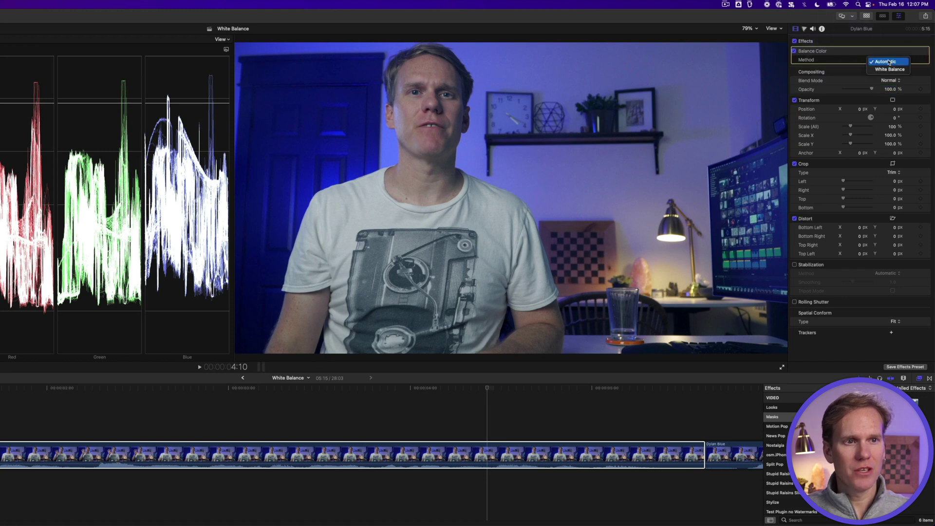
left_click(890, 69)
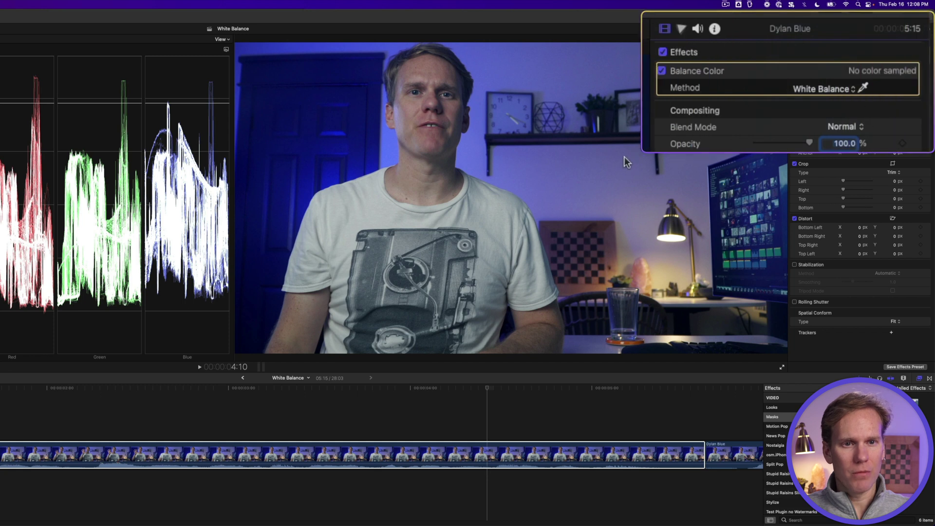
left_click(864, 88)
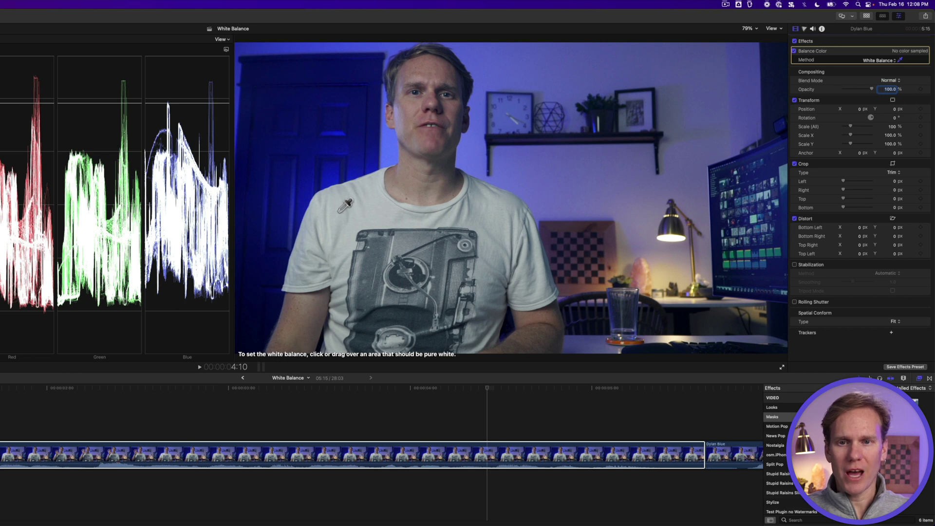
left_click(339, 212)
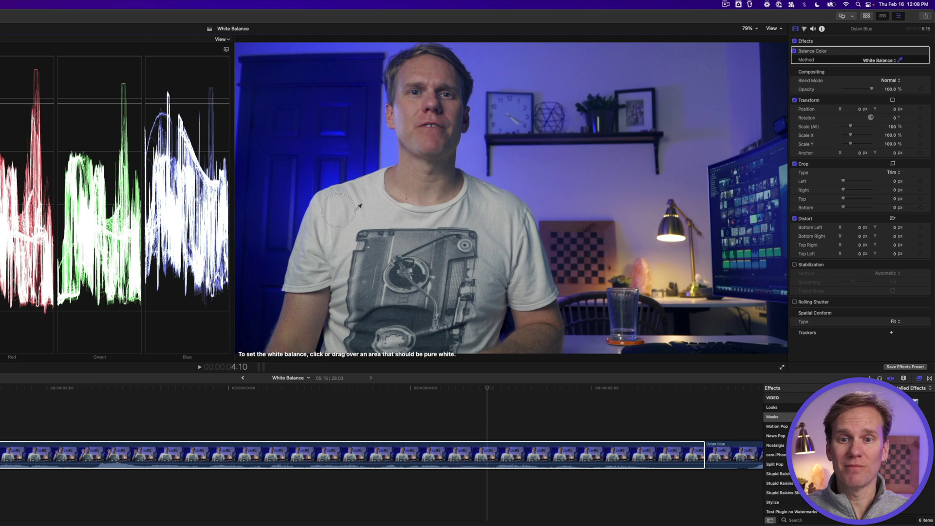
Toggle Balance Color off and on to compare the clip and its RGB Parade before and after correction
left_click(795, 51)
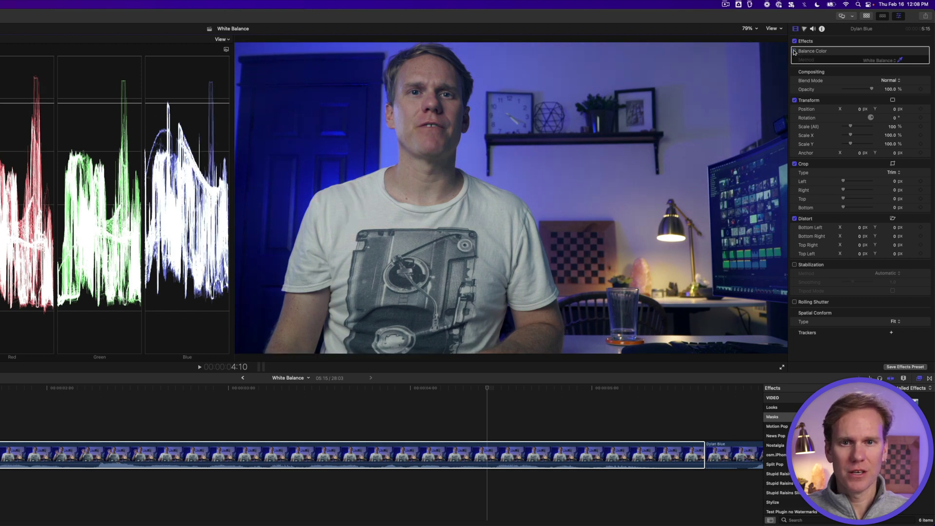
left_click(795, 51)
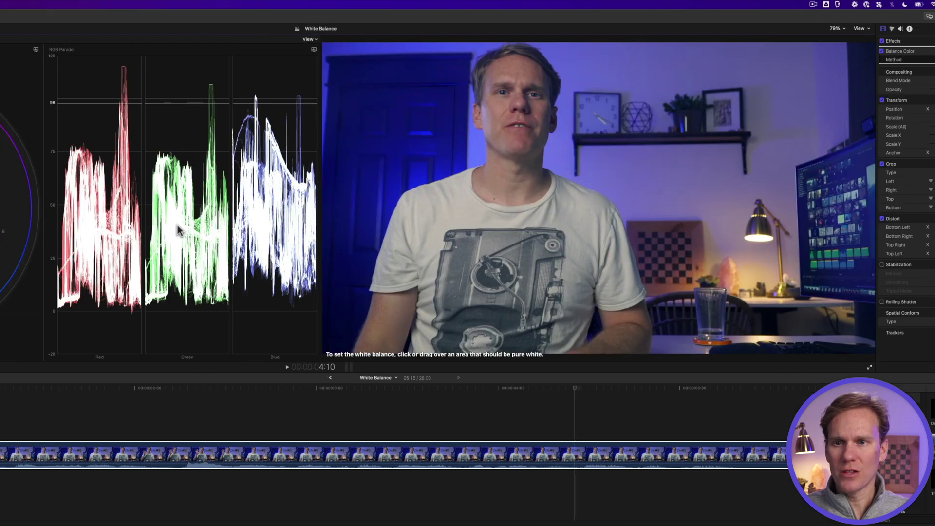
left_click(882, 51)
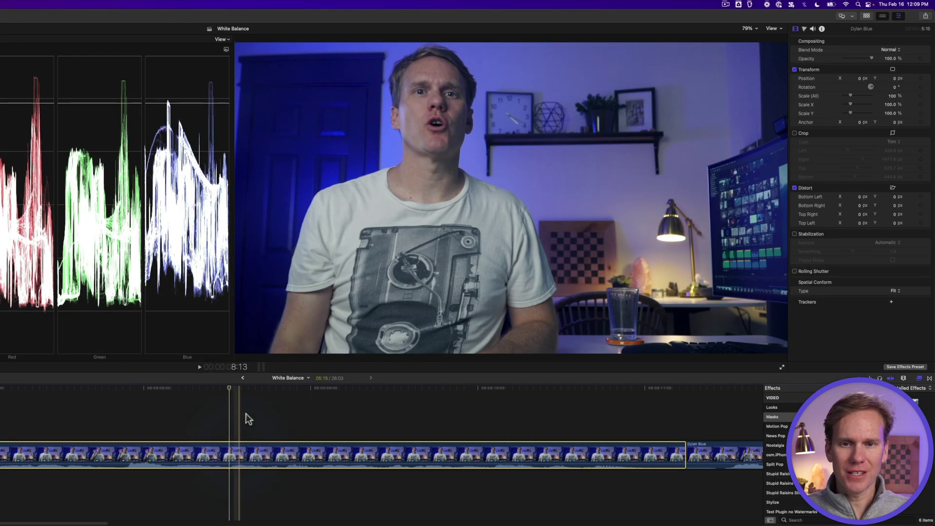
Switch the waveform scope to RGB Overlay and select the second timeline clip
left_click(226, 49)
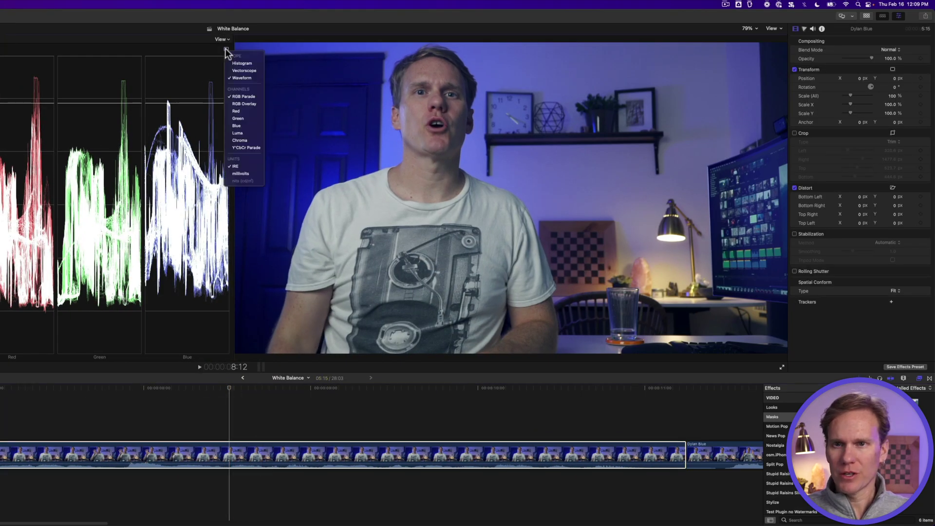
left_click(250, 106)
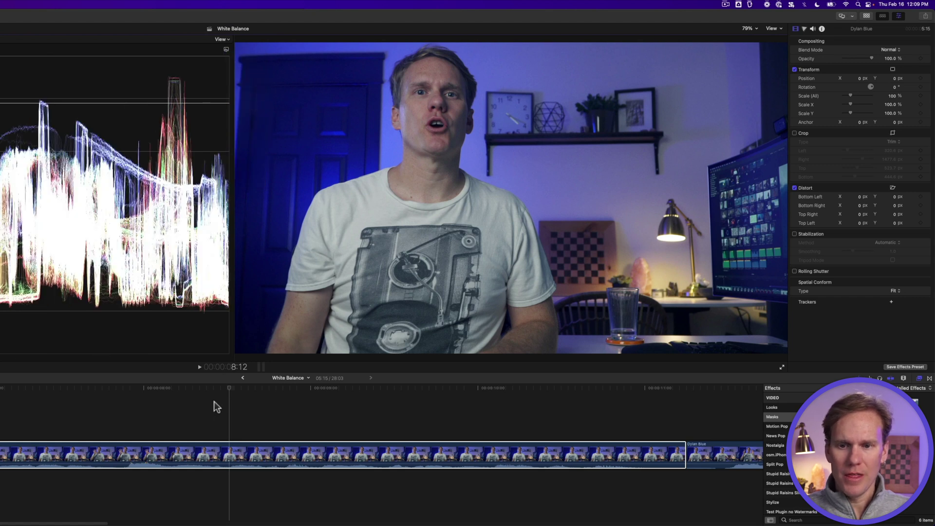
left_click(231, 455)
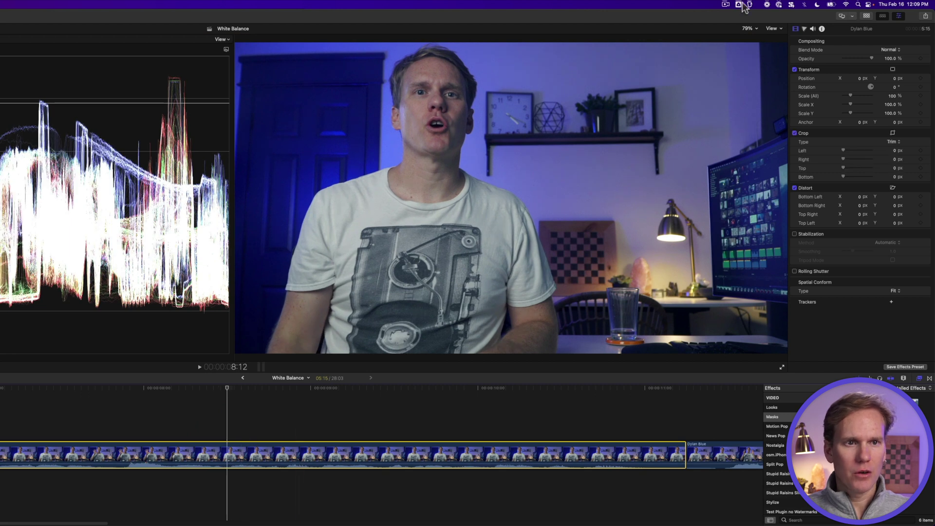
Trim the clip to a small white shirt patch, about 331 px left, 1465 px right, 515 px top and 445 px bottom
left_click(801, 133)
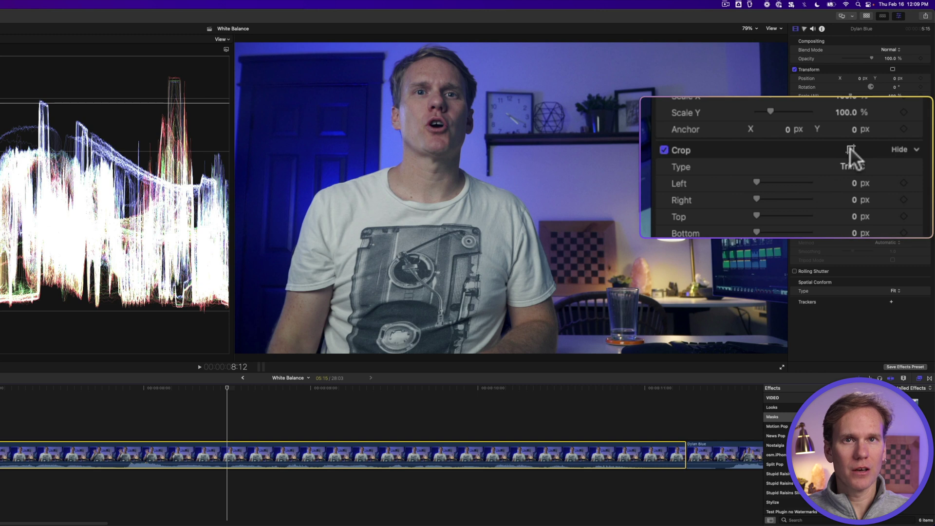
left_click(851, 149)
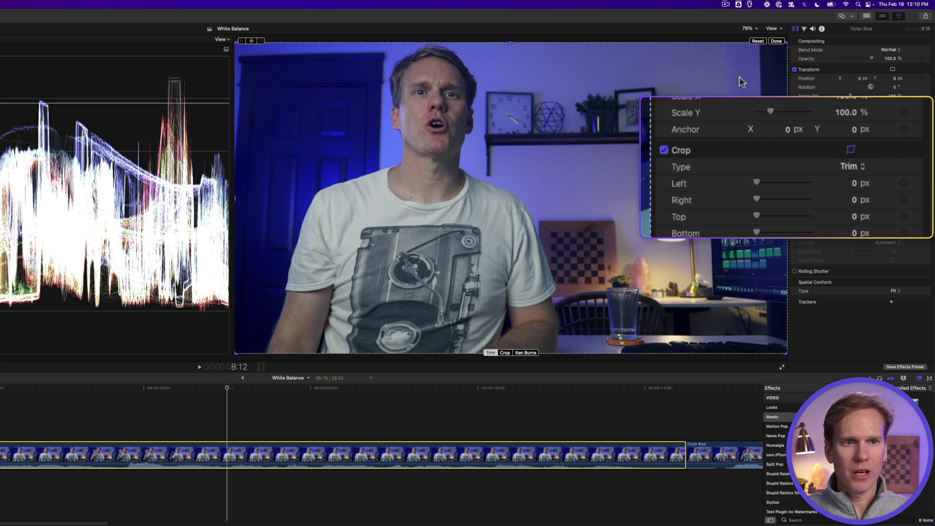
left_click(748, 28)
left_click(758, 80)
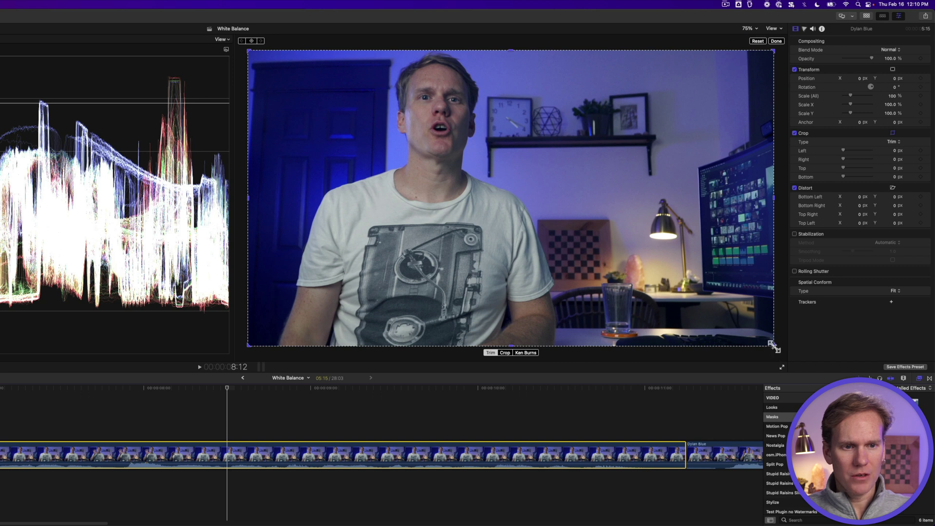
left_click_drag(773, 346, 373, 224)
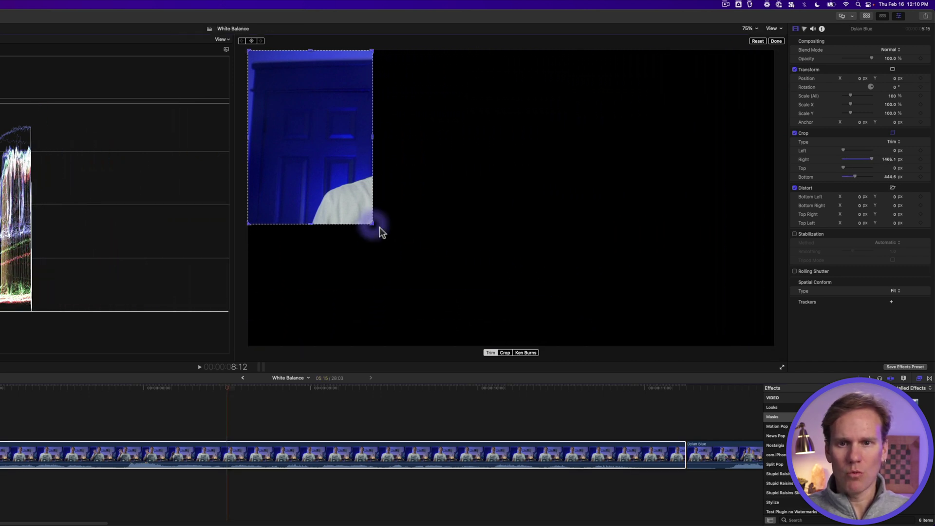
left_click_drag(248, 50, 338, 191)
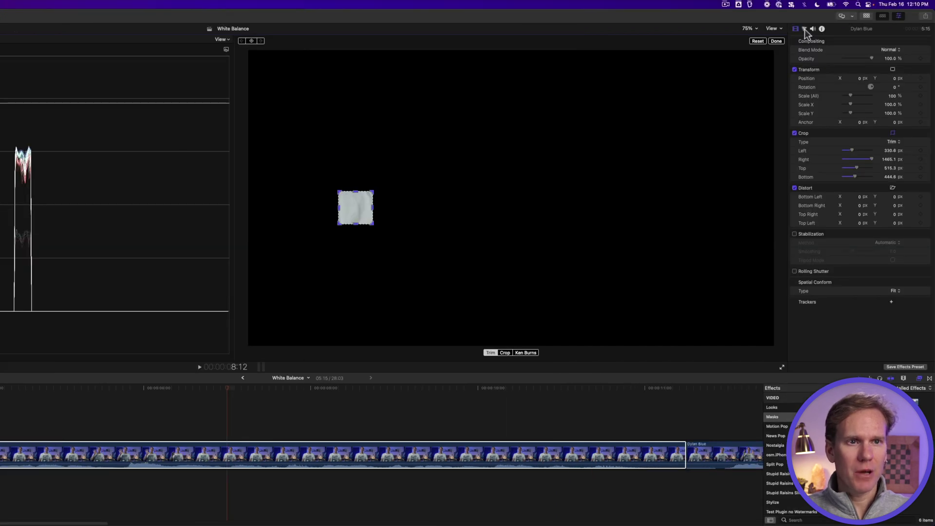
Add a Color Wheels correction to the clip, with temperature 5476 and tint 5.0
left_click(805, 30)
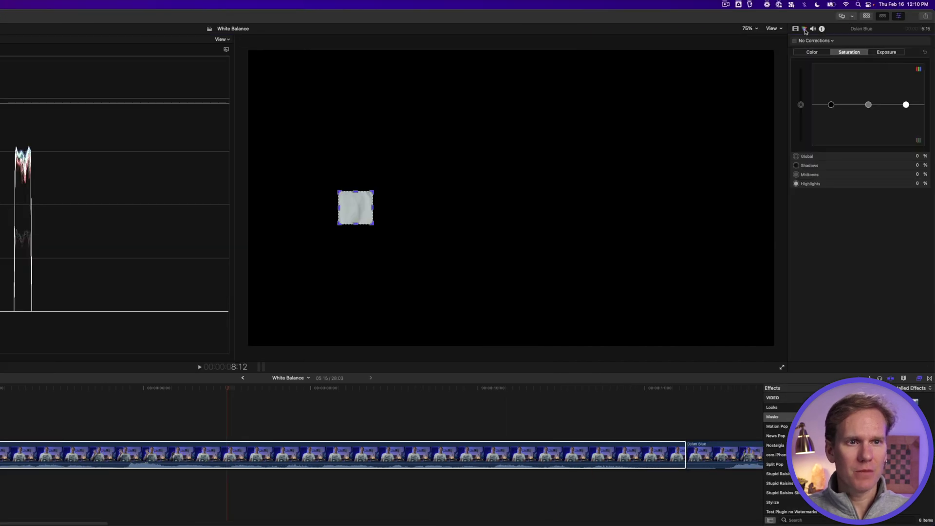
left_click(832, 40)
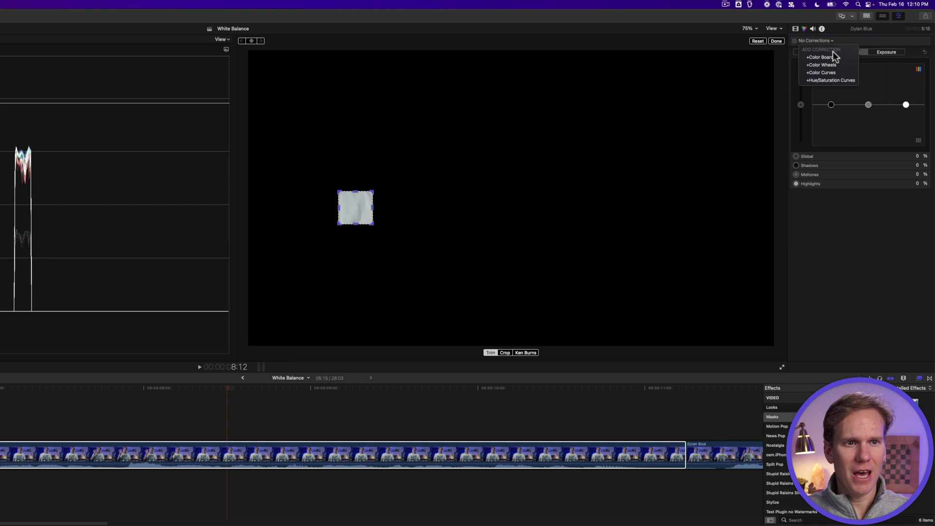
left_click(828, 65)
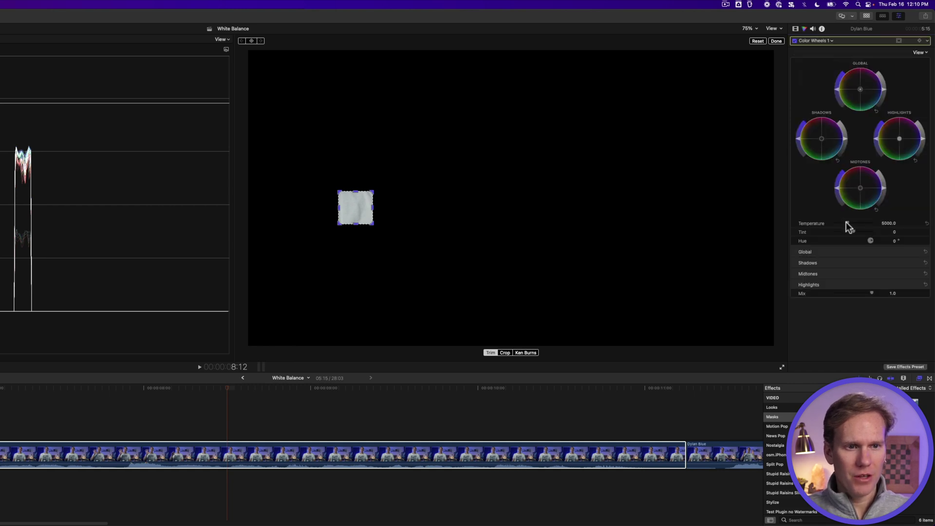
mouse_move(848, 224)
left_mouse_down()
mouse_move(866, 217)
mouse_move(841, 218)
mouse_move(849, 217)
left_mouse_up()
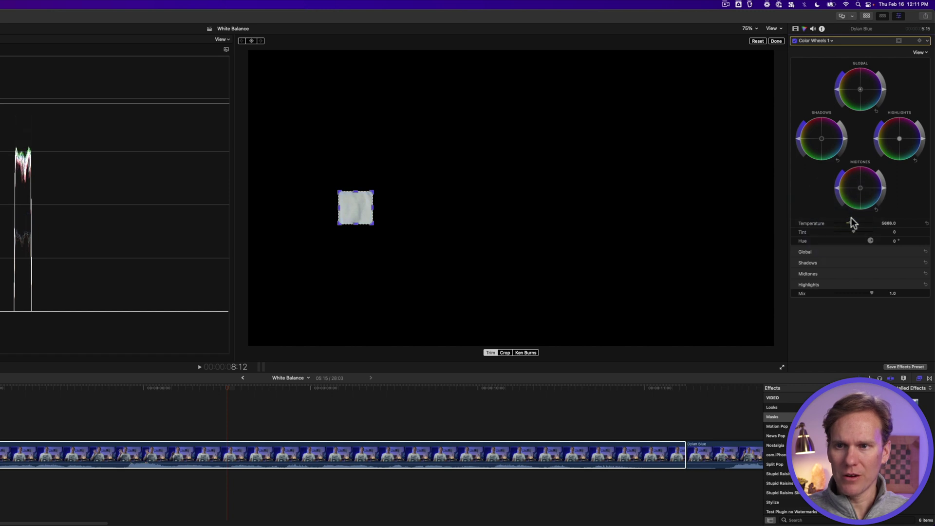
left_click_drag(851, 221, 853, 223)
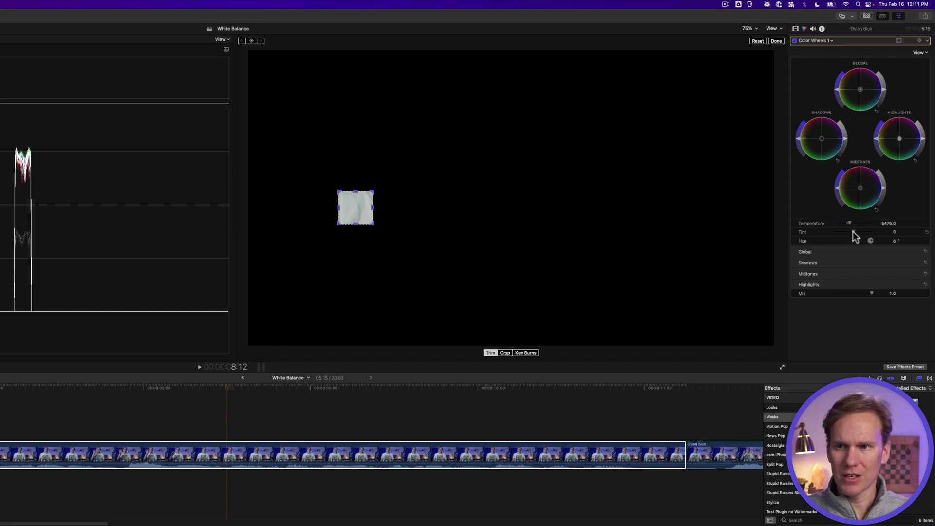
left_click_drag(853, 232, 855, 232)
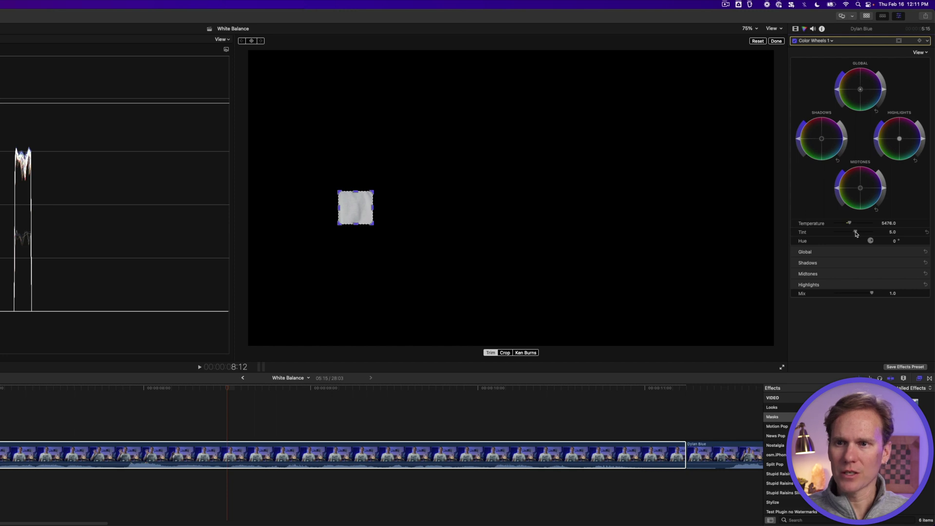
Slightly darken the shadows and brighten the highlights on the color wheels, and reset the trim to the full frame
left_click(846, 141)
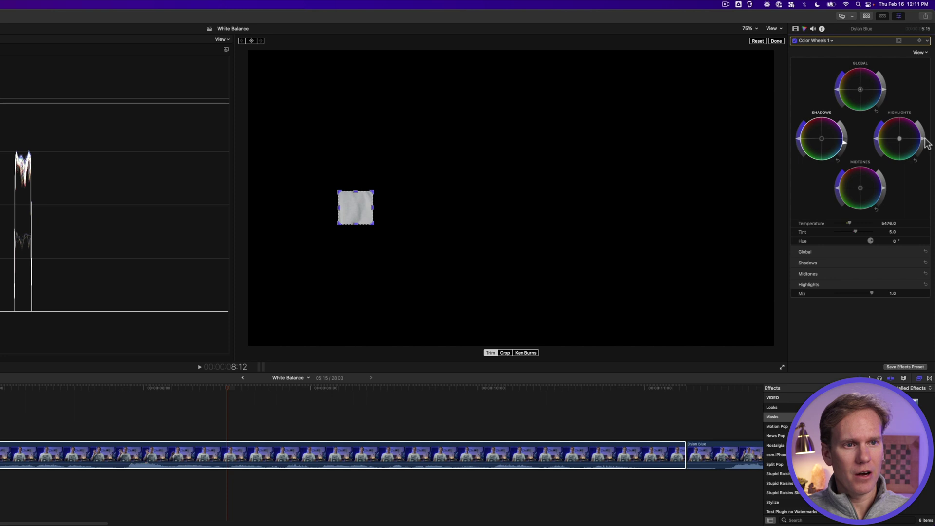
left_click_drag(928, 143, 925, 140)
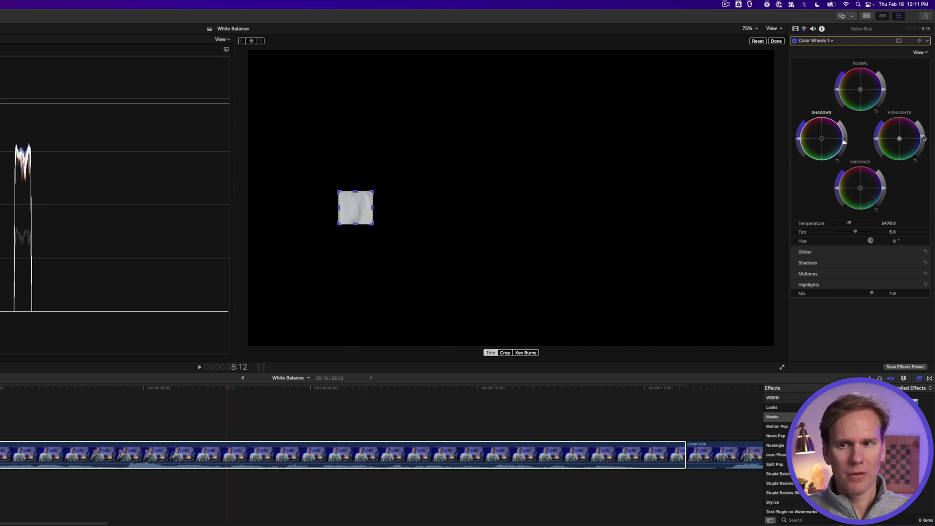
left_click(758, 41)
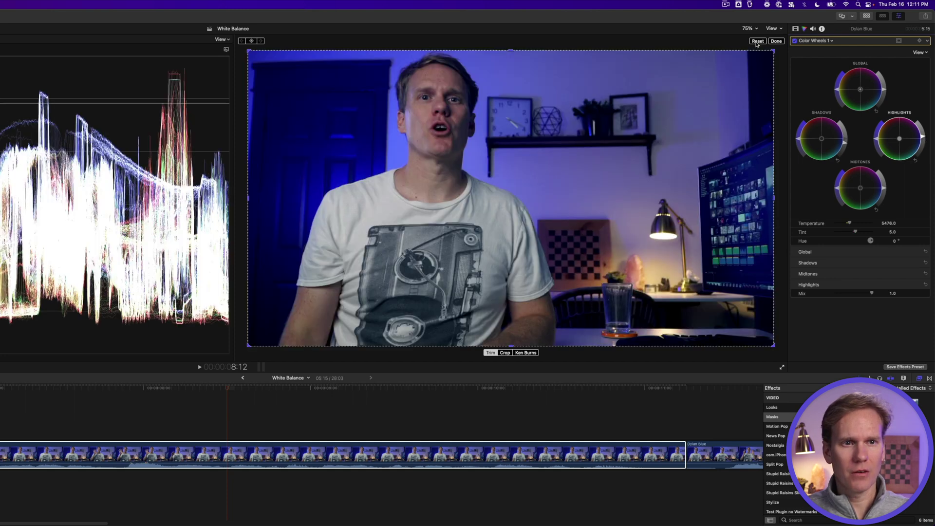
Toggle the Color Wheels correction off and on to compare the second clip before and after
left_click(795, 29)
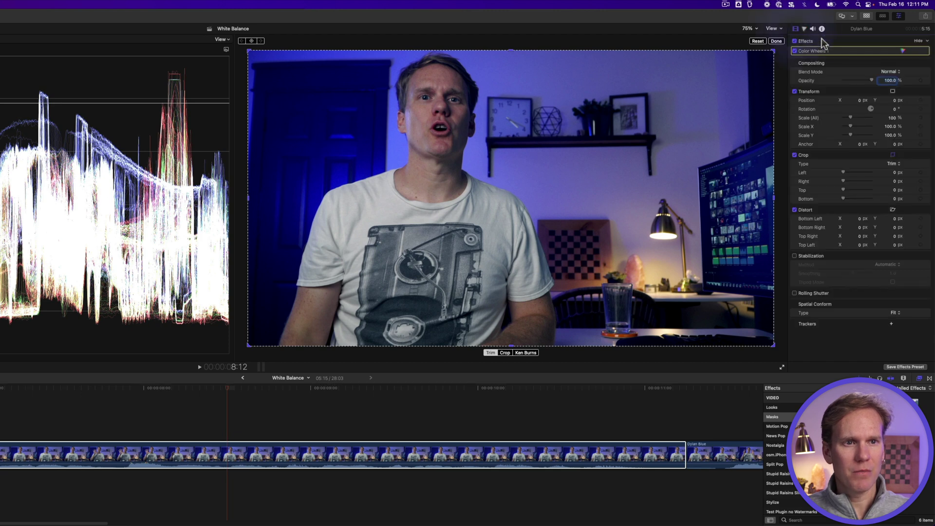
left_click(795, 51)
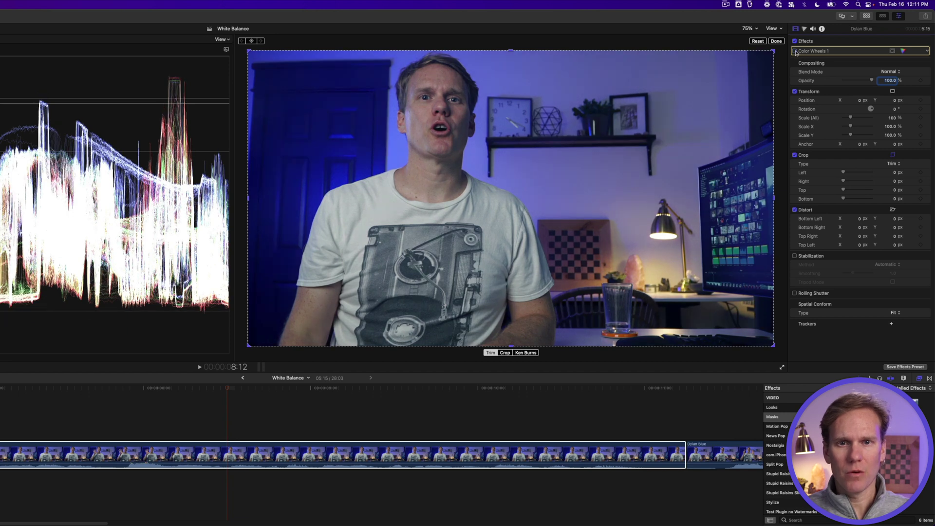
left_click(795, 51)
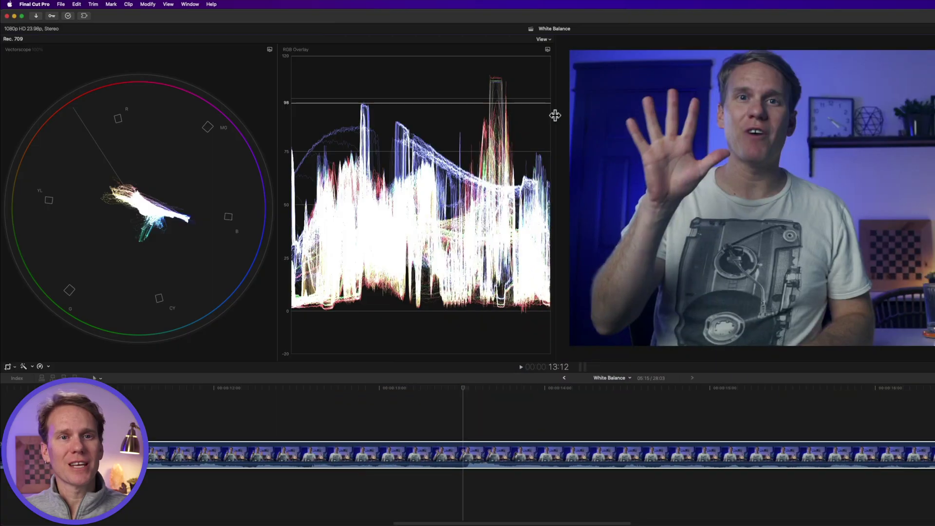
Switch the waveform scope to the Luma channel
left_click(547, 50)
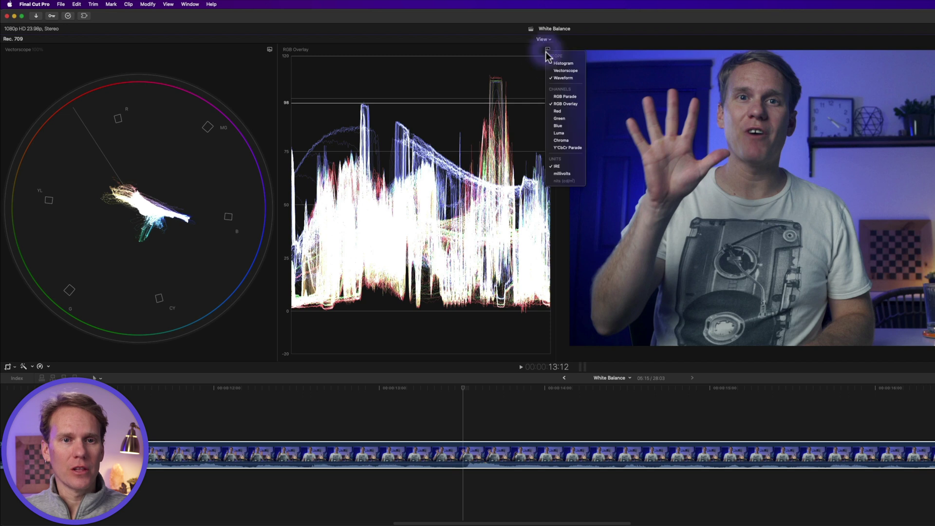
left_click(558, 133)
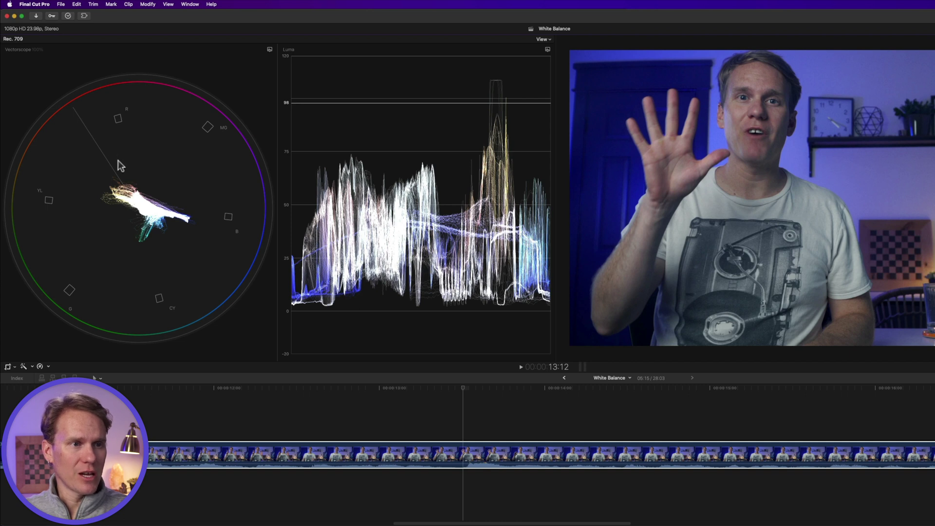
right_click(198, 165)
left_click(226, 261)
right_click(200, 248)
left_click(220, 345)
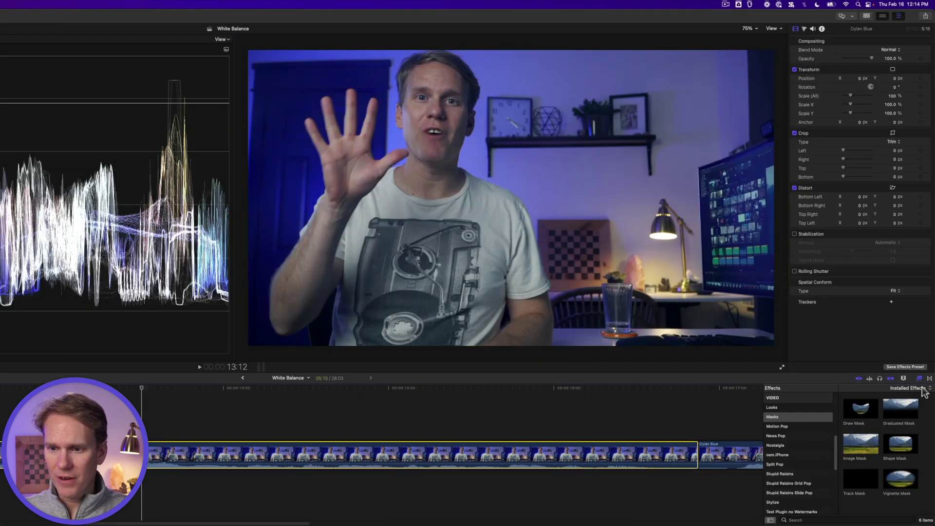
Apply the Draw Mask effect from the Masks category to the third timeline clip
left_click(919, 378)
left_click(920, 379)
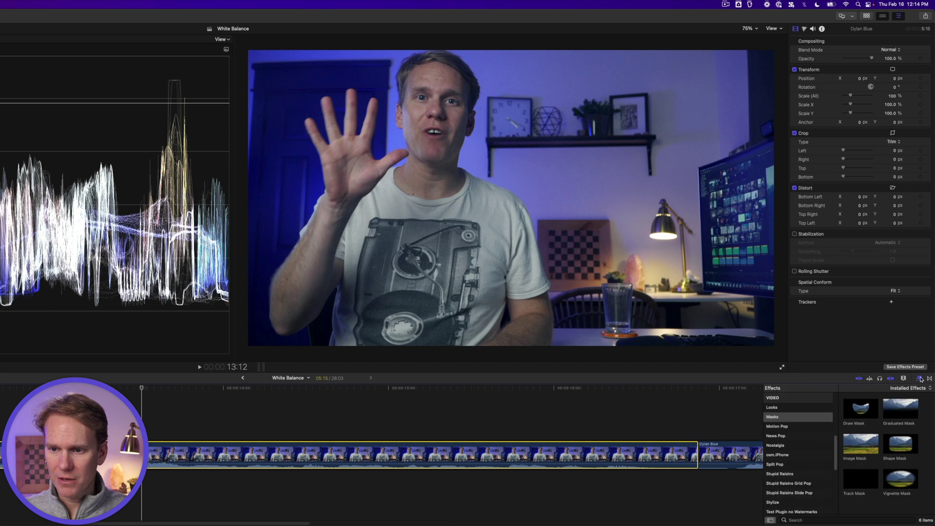
scroll(814, 416, "up", 2)
left_click(807, 438)
mouse_move(863, 413)
left_mouse_down()
mouse_move(616, 418)
mouse_move(263, 454)
left_mouse_up()
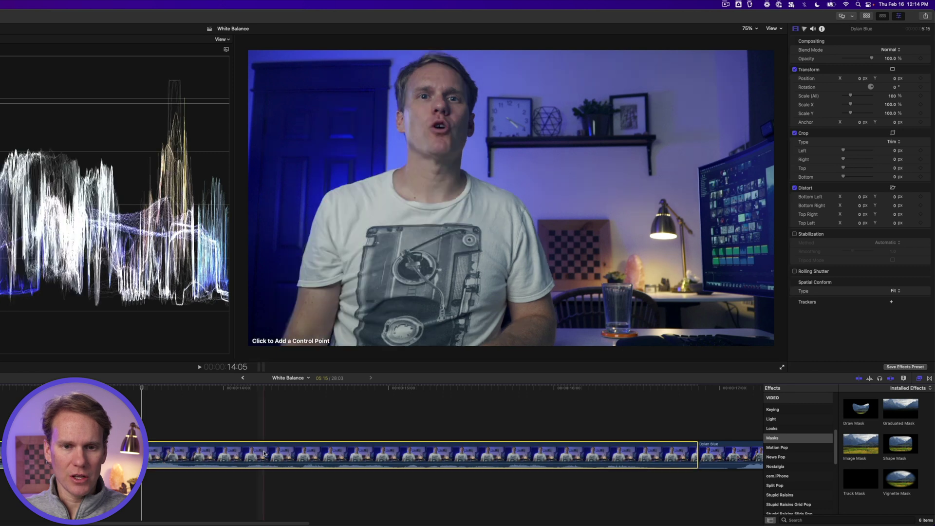
Draw a closed mask around the man's chin and neck to isolate a patch of skin
left_click(406, 133)
left_click(413, 163)
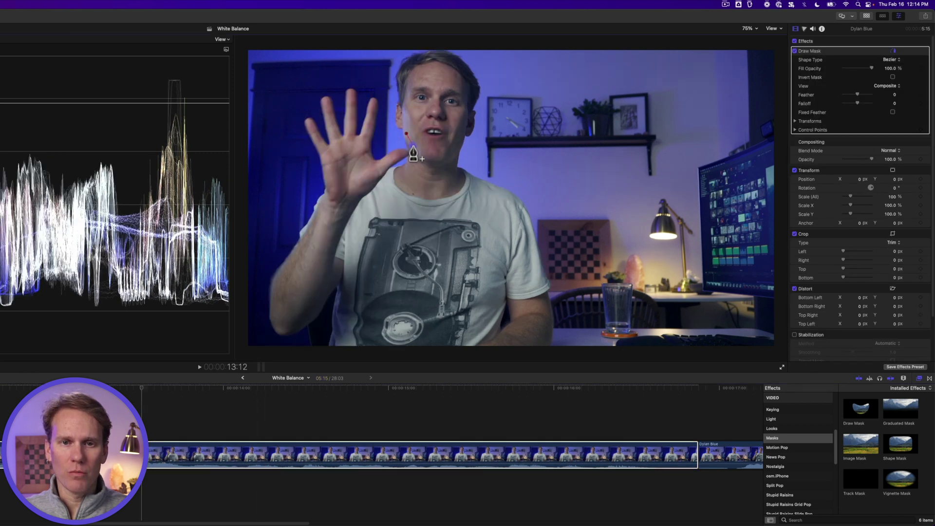
left_click(404, 174)
left_click(417, 191)
left_click(453, 188)
left_click(462, 172)
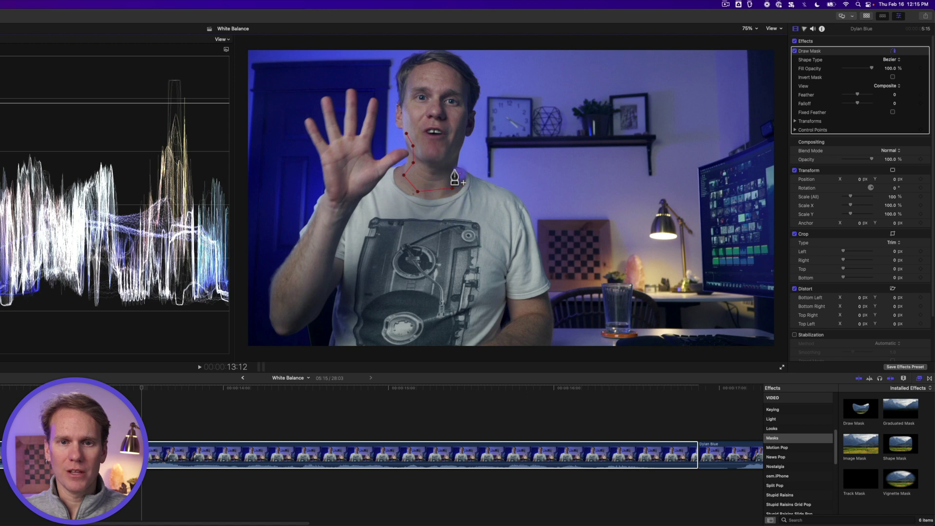
left_click(451, 163)
left_click(452, 144)
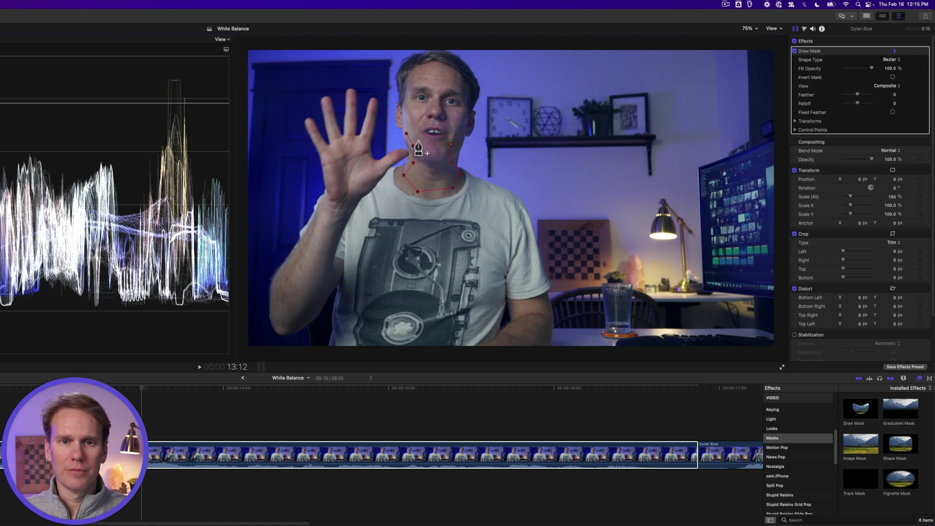
left_click(421, 138)
left_click(407, 134)
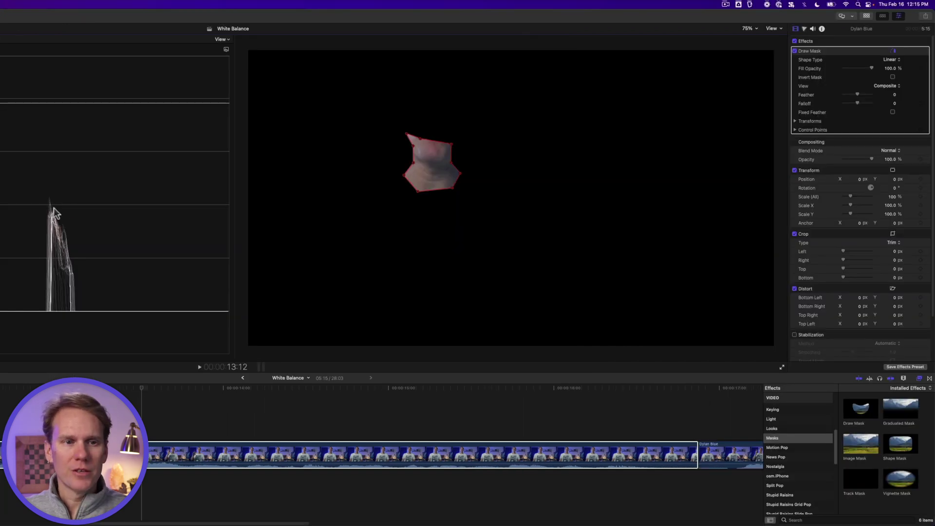
Add a Color Curves correction to the masked clip and brighten the skin by pulling the luma curve's white point inward
left_click(804, 29)
left_click(828, 41)
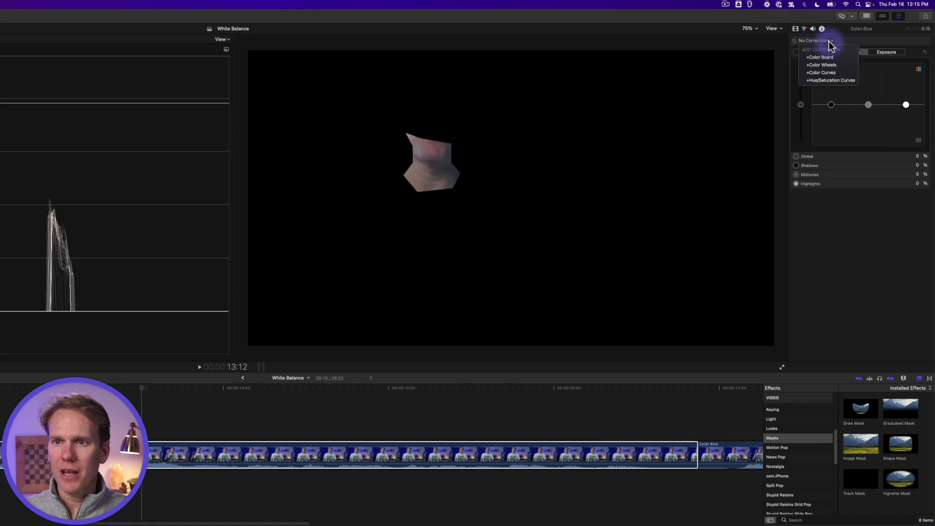
left_click(827, 72)
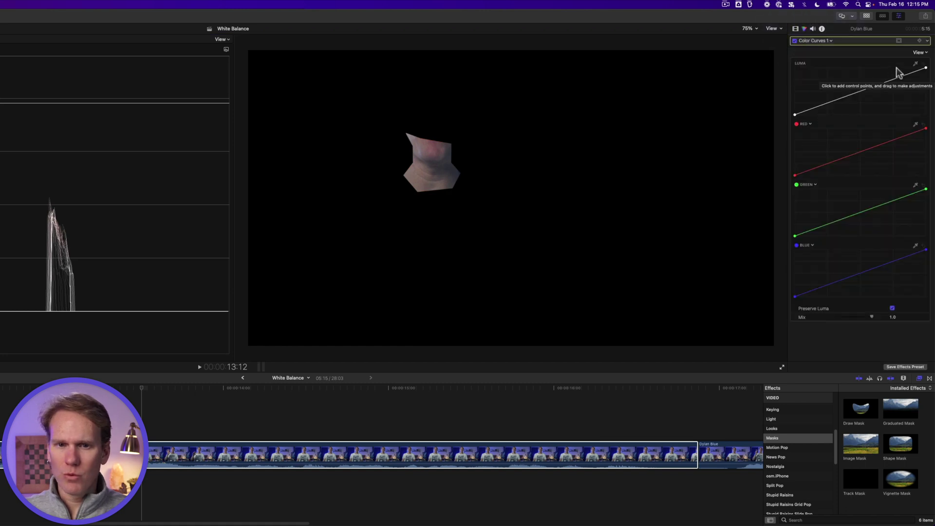
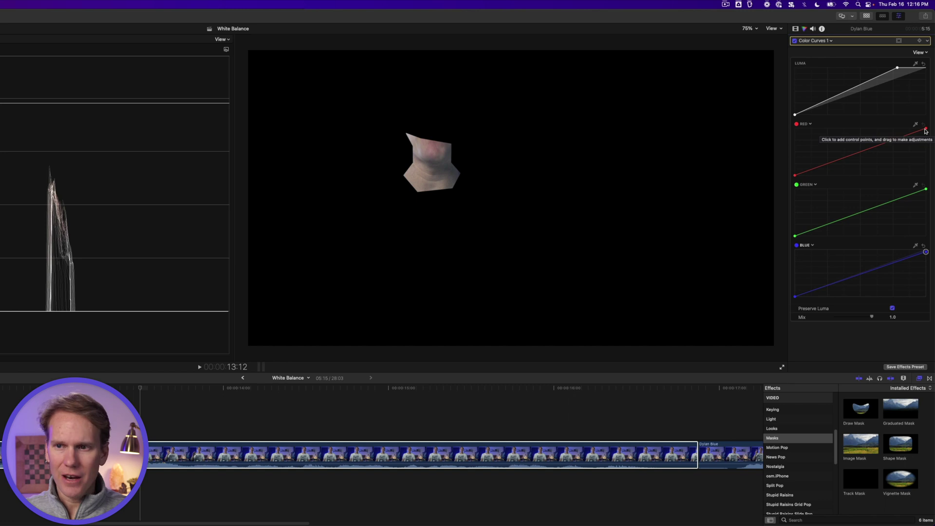
Move the red curve's upper end point inward to add red, and slightly lower the blue curve's upper end point
left_click(925, 129)
left_click_drag(926, 132, 915, 130)
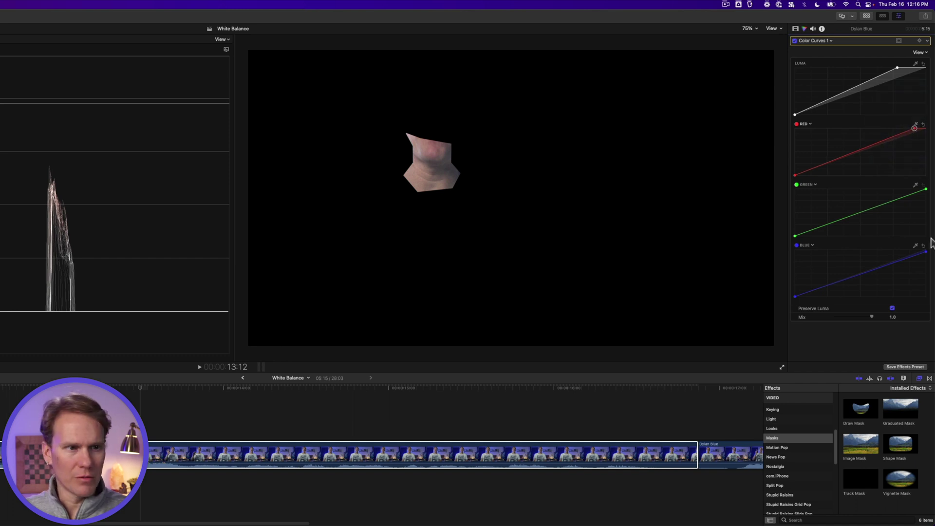
left_click(926, 252)
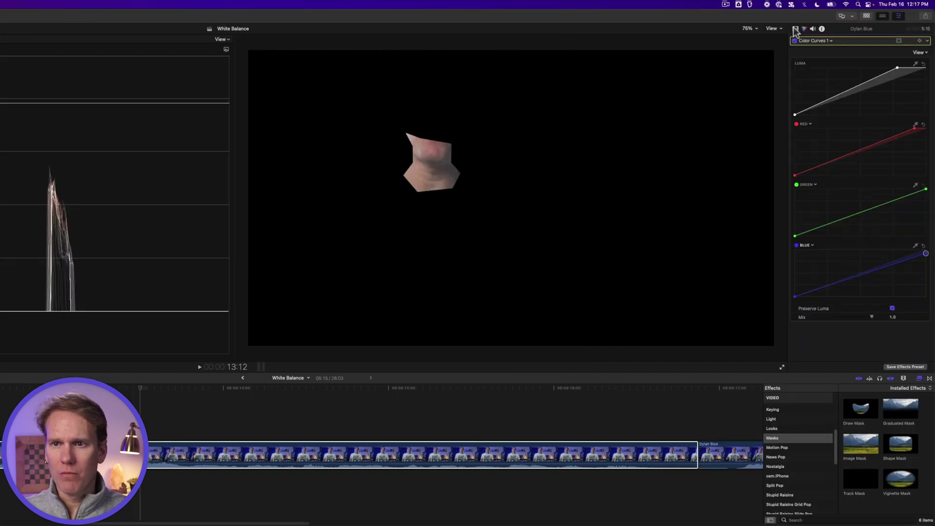
Disable the Draw Mask so the full frame shows, and toggle the Color Curves correction off and on to compare
left_click(796, 28)
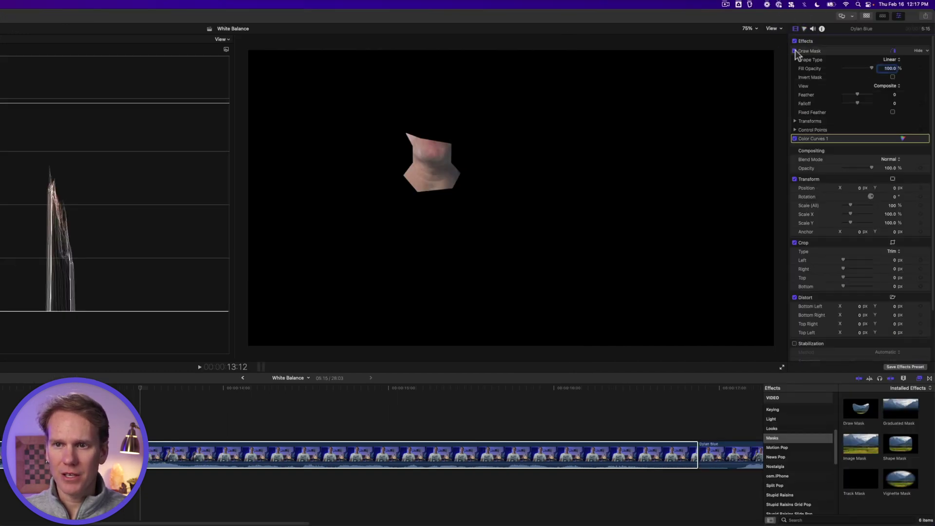
left_click(795, 50)
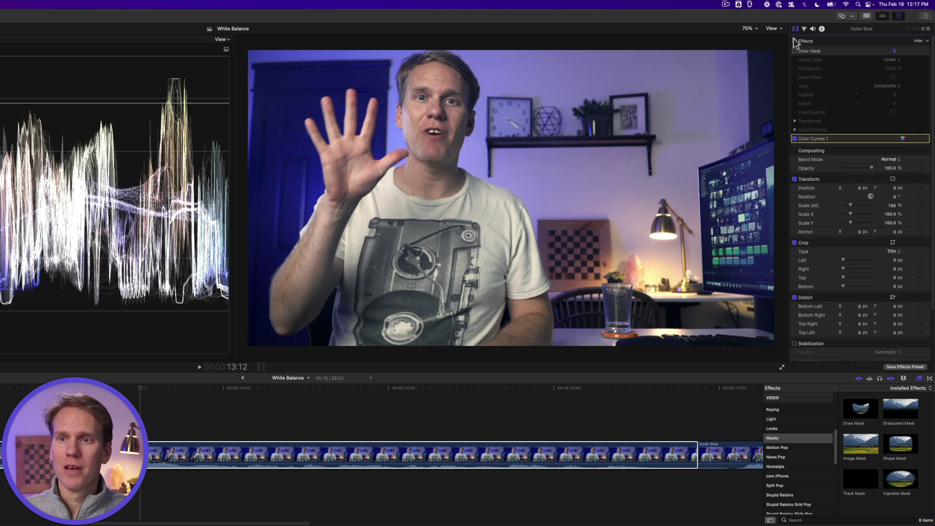
left_click(796, 139)
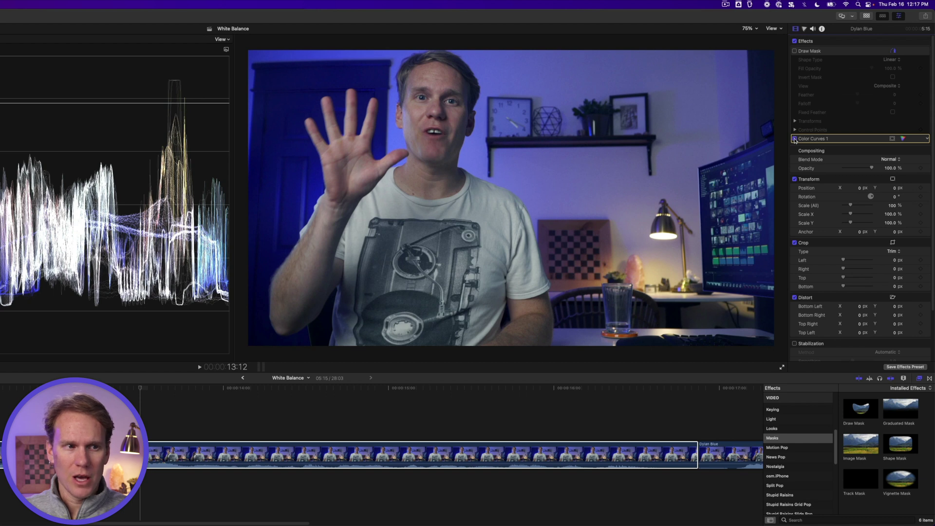
left_click(795, 139)
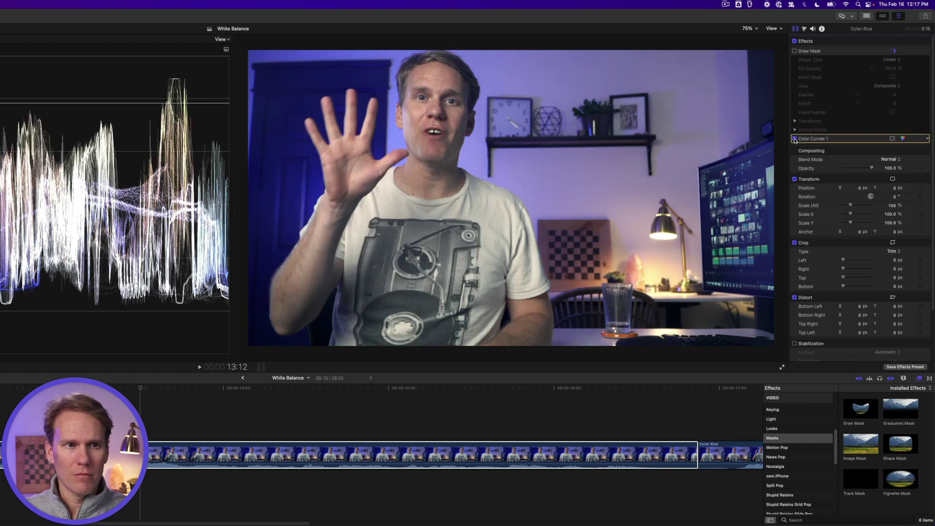
left_click(795, 139)
left_click(795, 139)
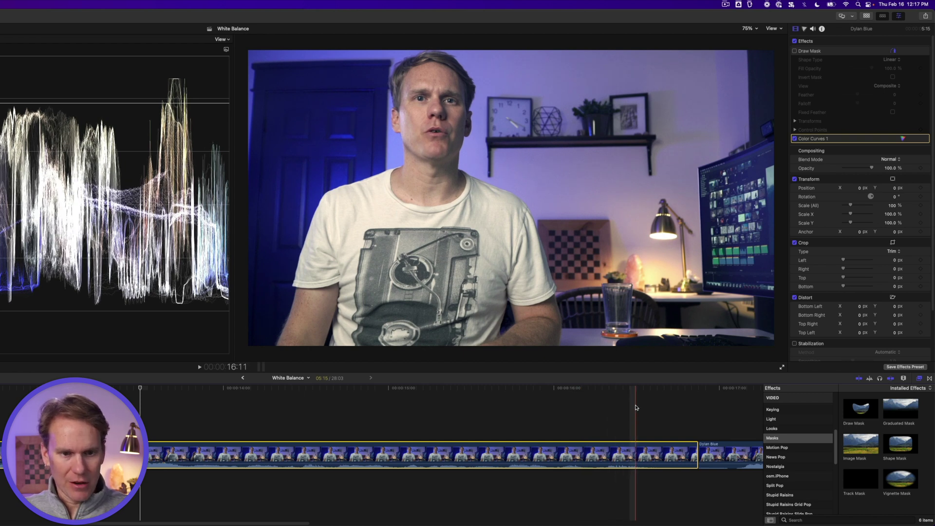
Copy the color-corrected third timeline clip for transferring its attributes
key("super+minus")
key("super+minus")
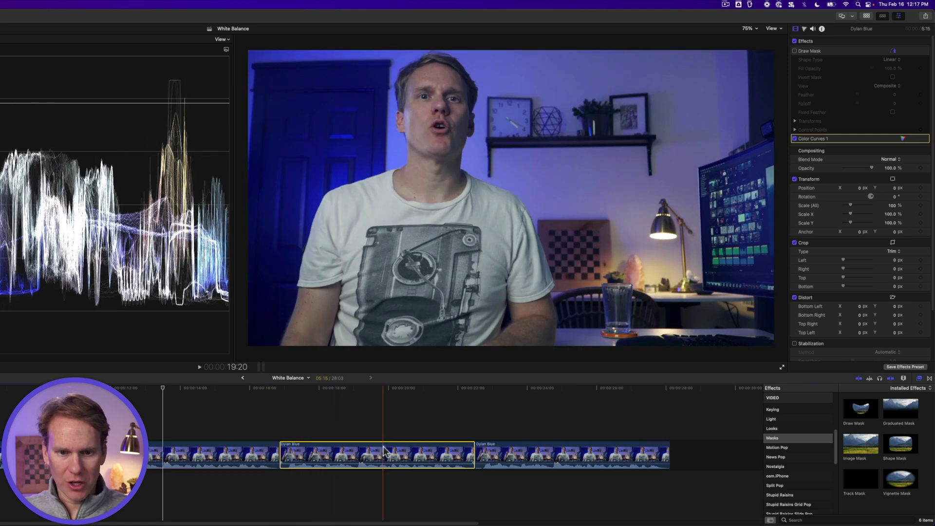
left_click(545, 453)
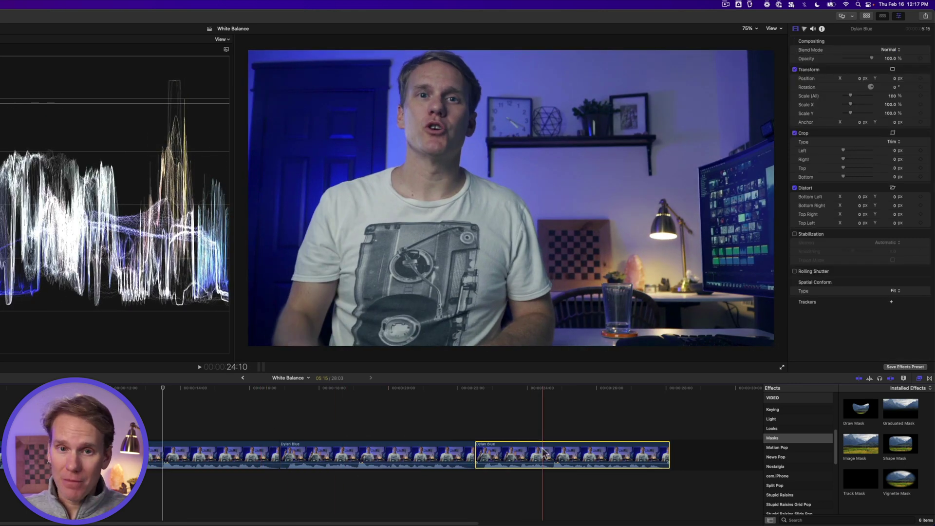
left_click(380, 451)
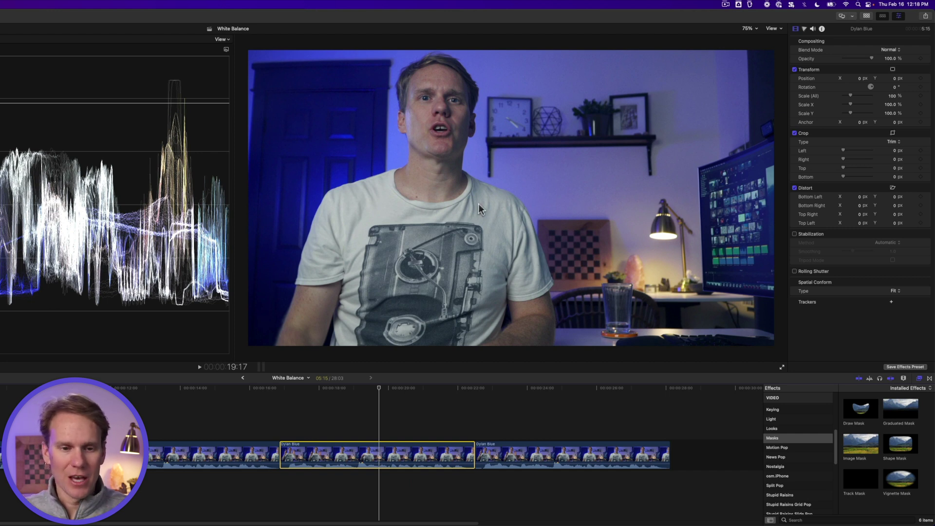
left_click(195, 447)
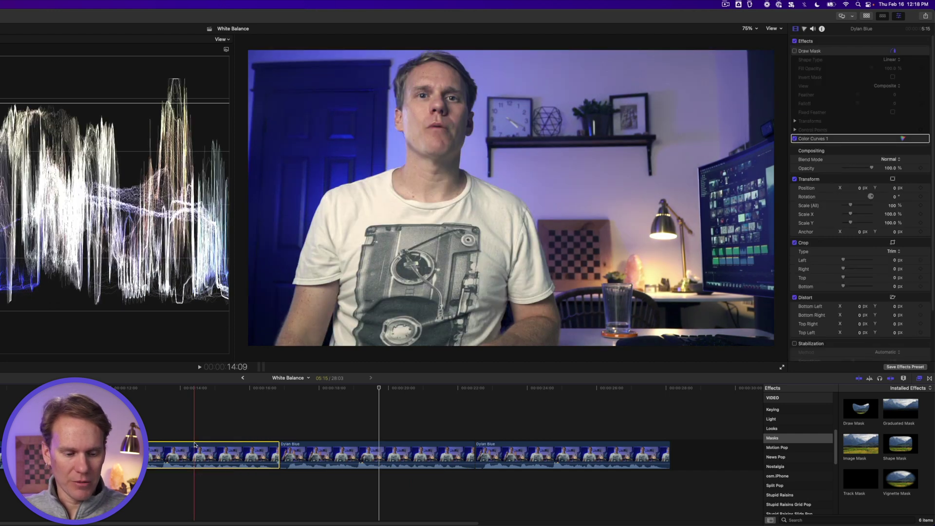
key("super+c")
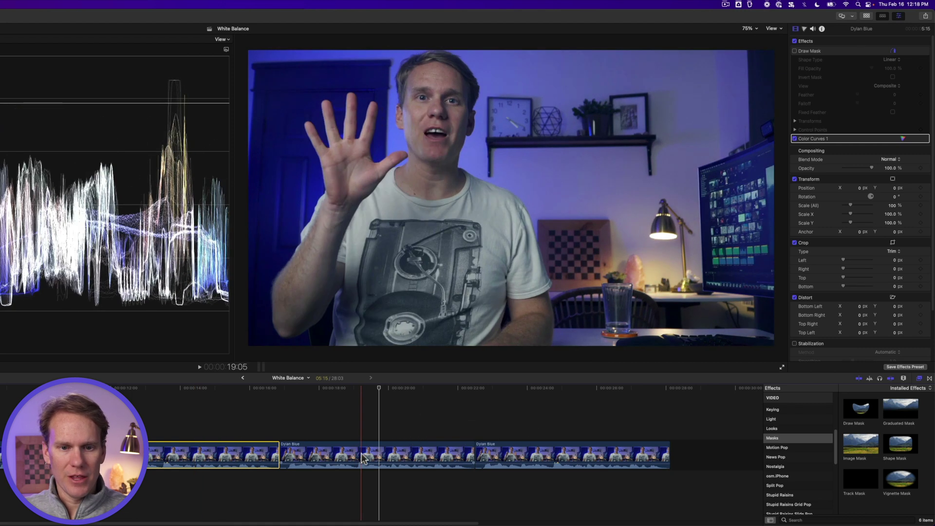
Paste only the Color Curves 1 attribute onto the fourth timeline clip, leaving out the Draw Mask
left_click(376, 457)
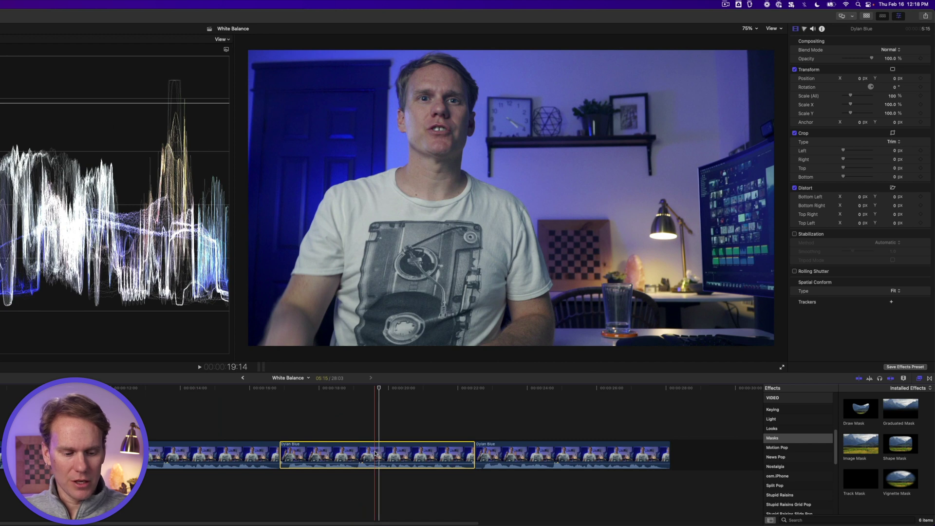
key("super+shift+v")
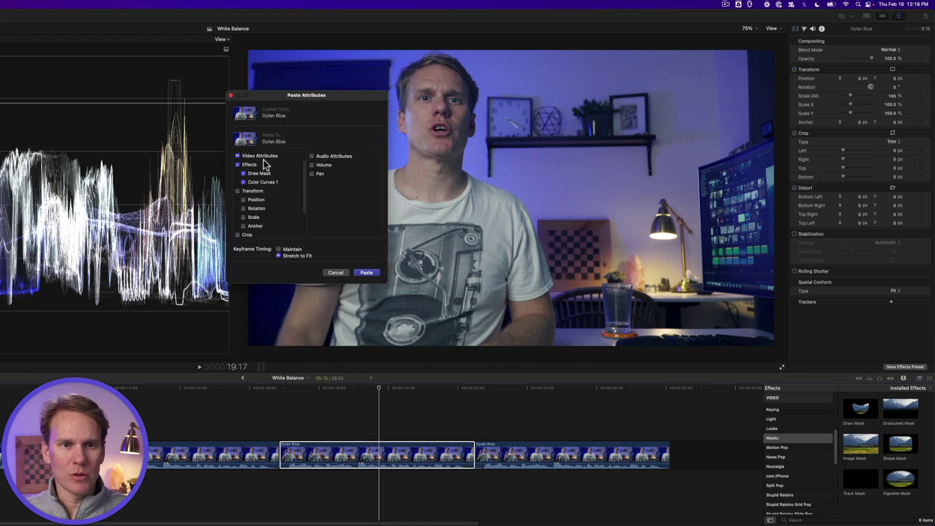
left_click(250, 173)
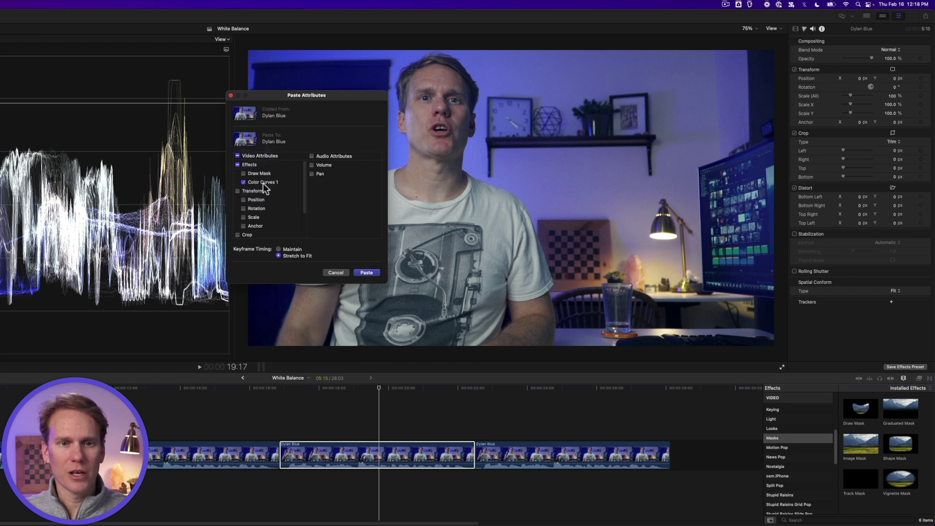
left_click(366, 273)
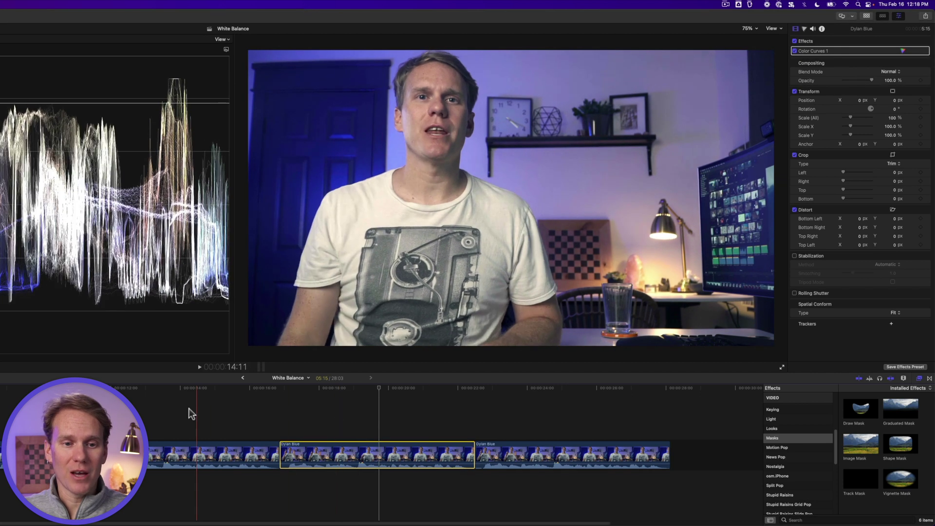
Save the fourth clip's Color Curves as a Stupid Raisins effects preset, named with the presenter's first name plus "lovely skin to touch"
left_click(199, 453)
left_click(373, 457)
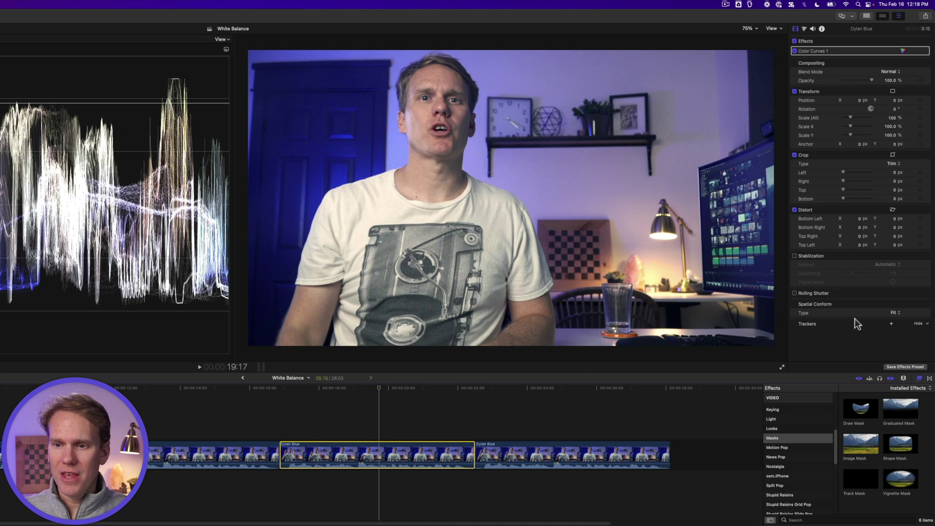
left_click(902, 366)
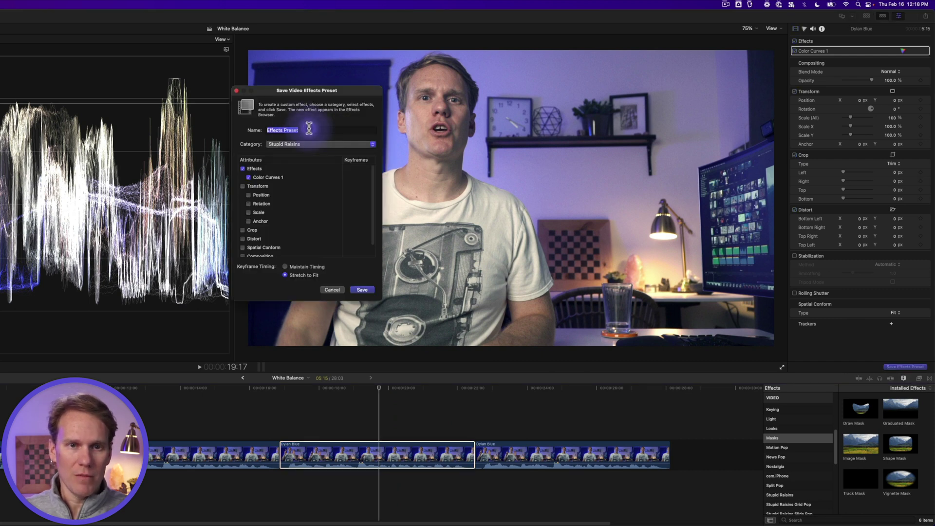
type("Dylan's lovely skin to touch")
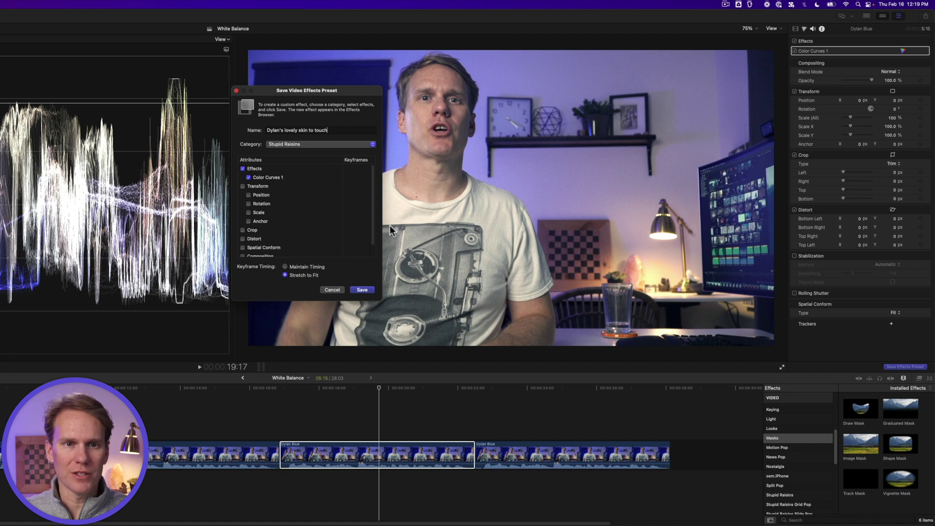
left_click(362, 291)
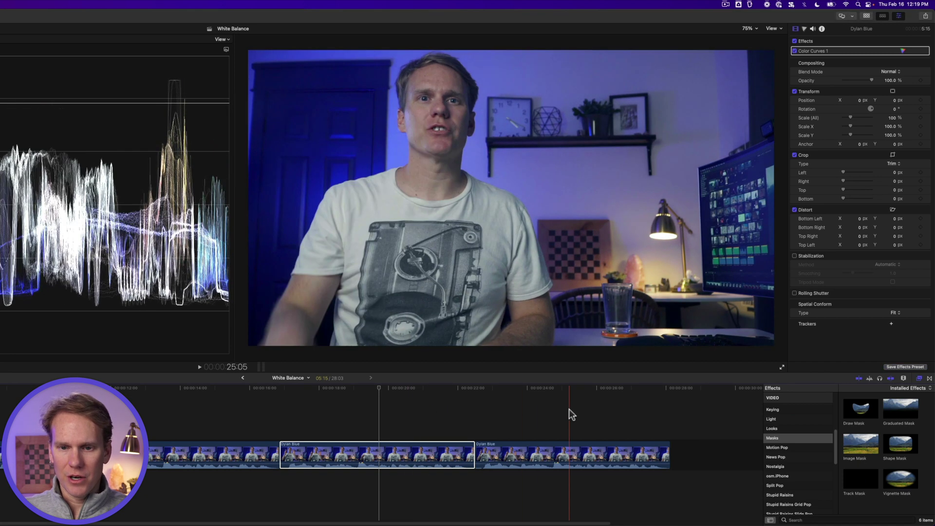
Apply the saved skin preset from the Stupid Raisins category to the last timeline clip, and toggle its Color Curves off and on to compare
left_click(570, 409)
left_click(573, 451)
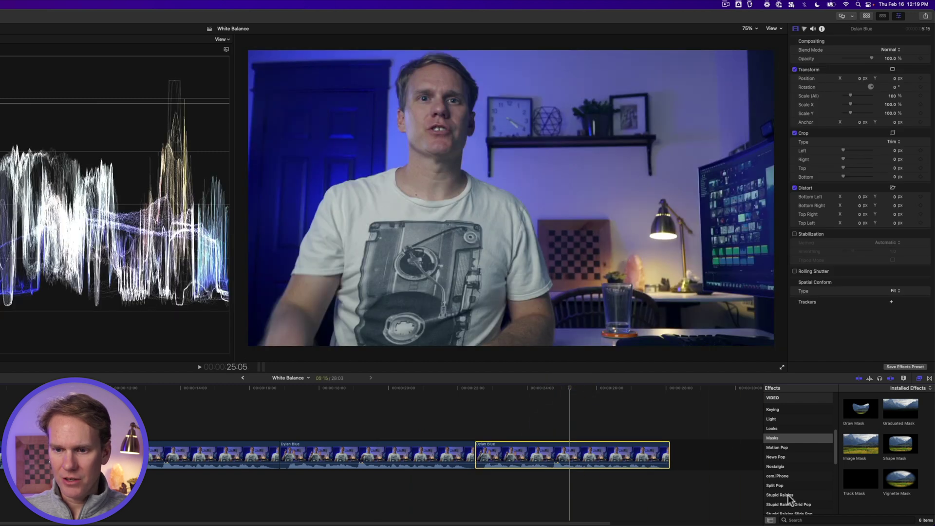
left_click(788, 495)
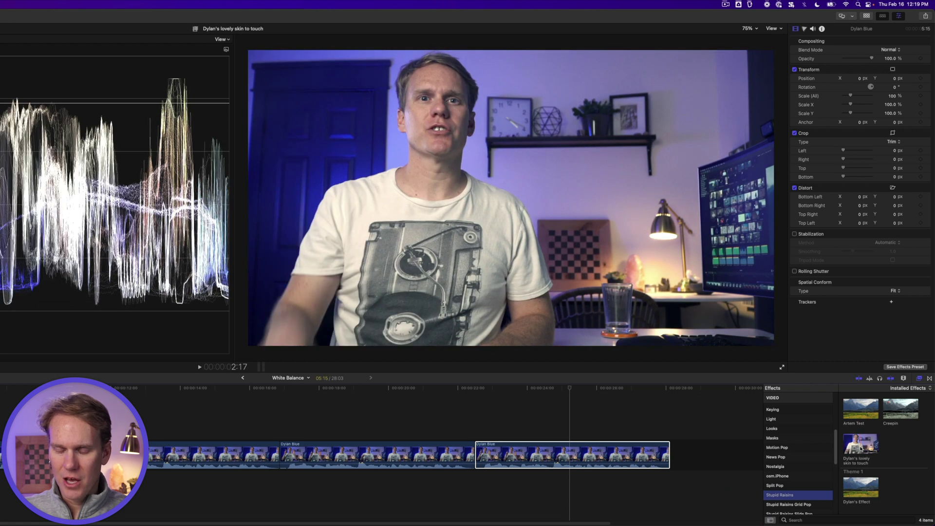
left_click_drag(862, 449, 655, 469)
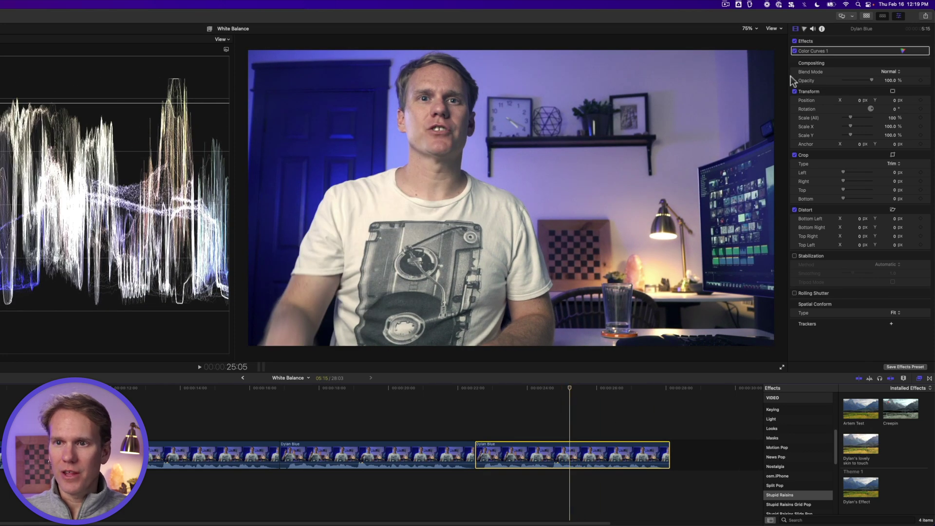
left_click(795, 51)
left_click(795, 51)
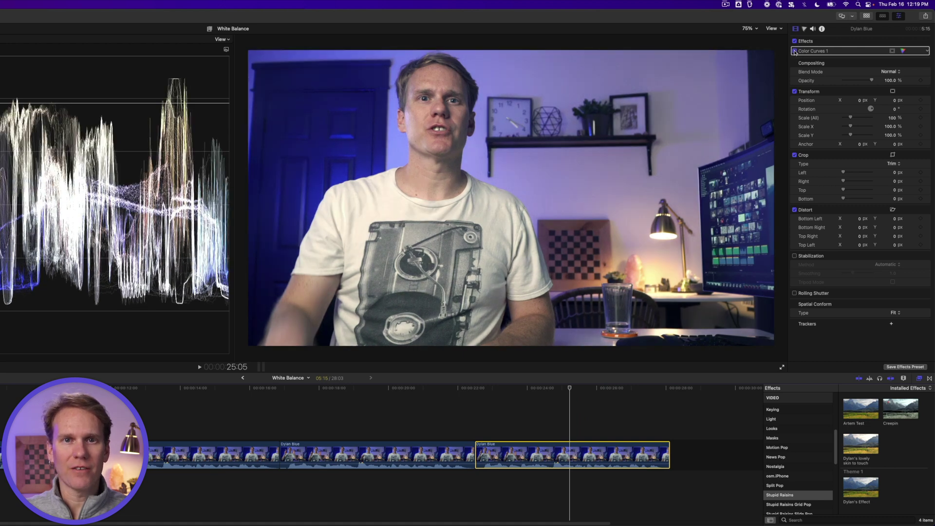